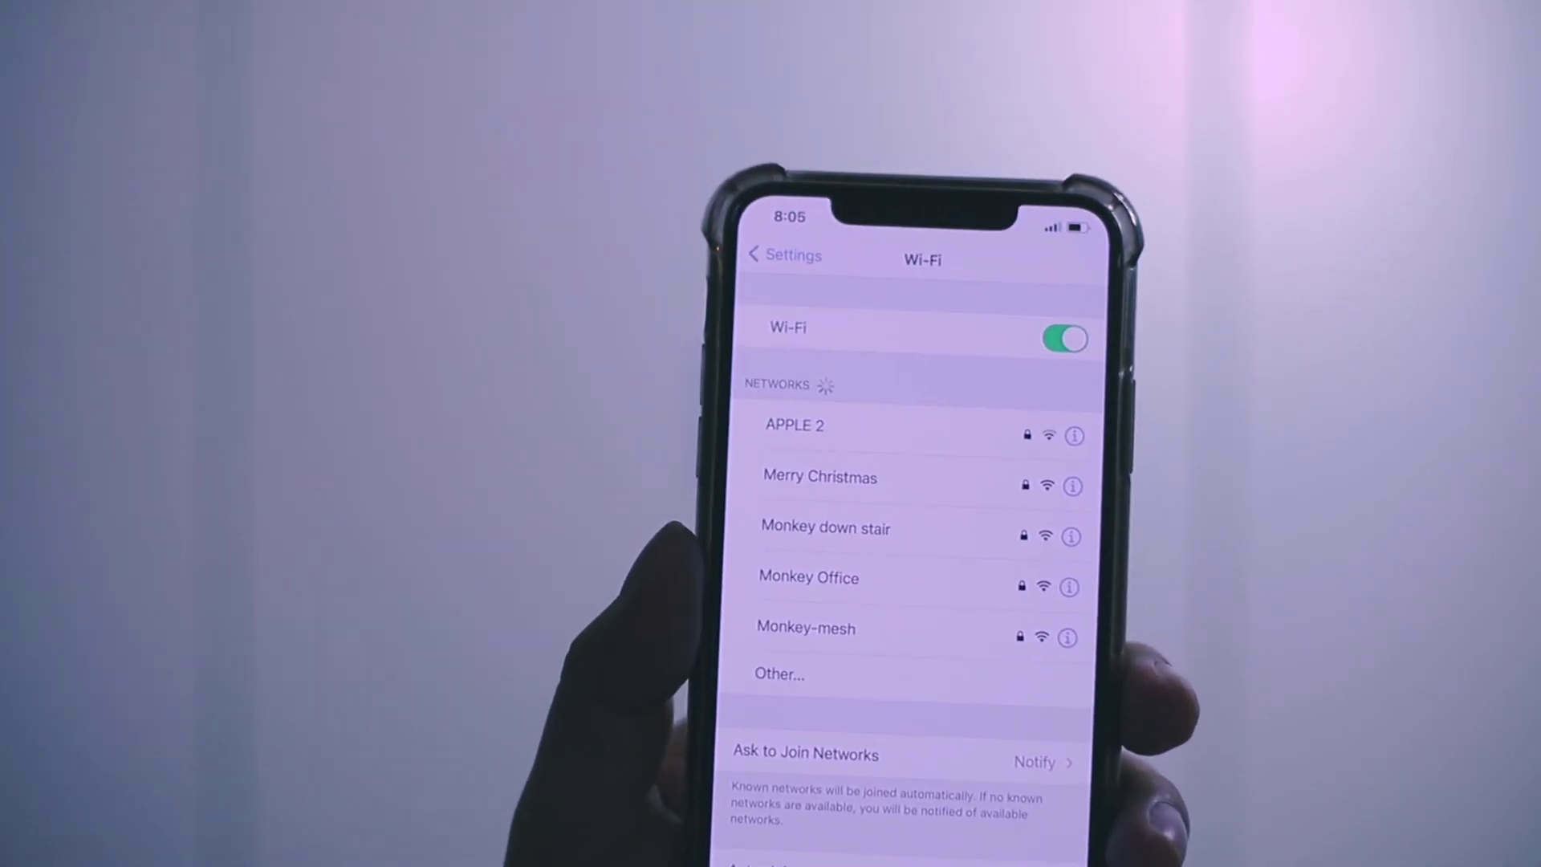
Back out of the phone's Wi-Fi password prompt, then switch the QR content type to WiFi.
click(820, 476)
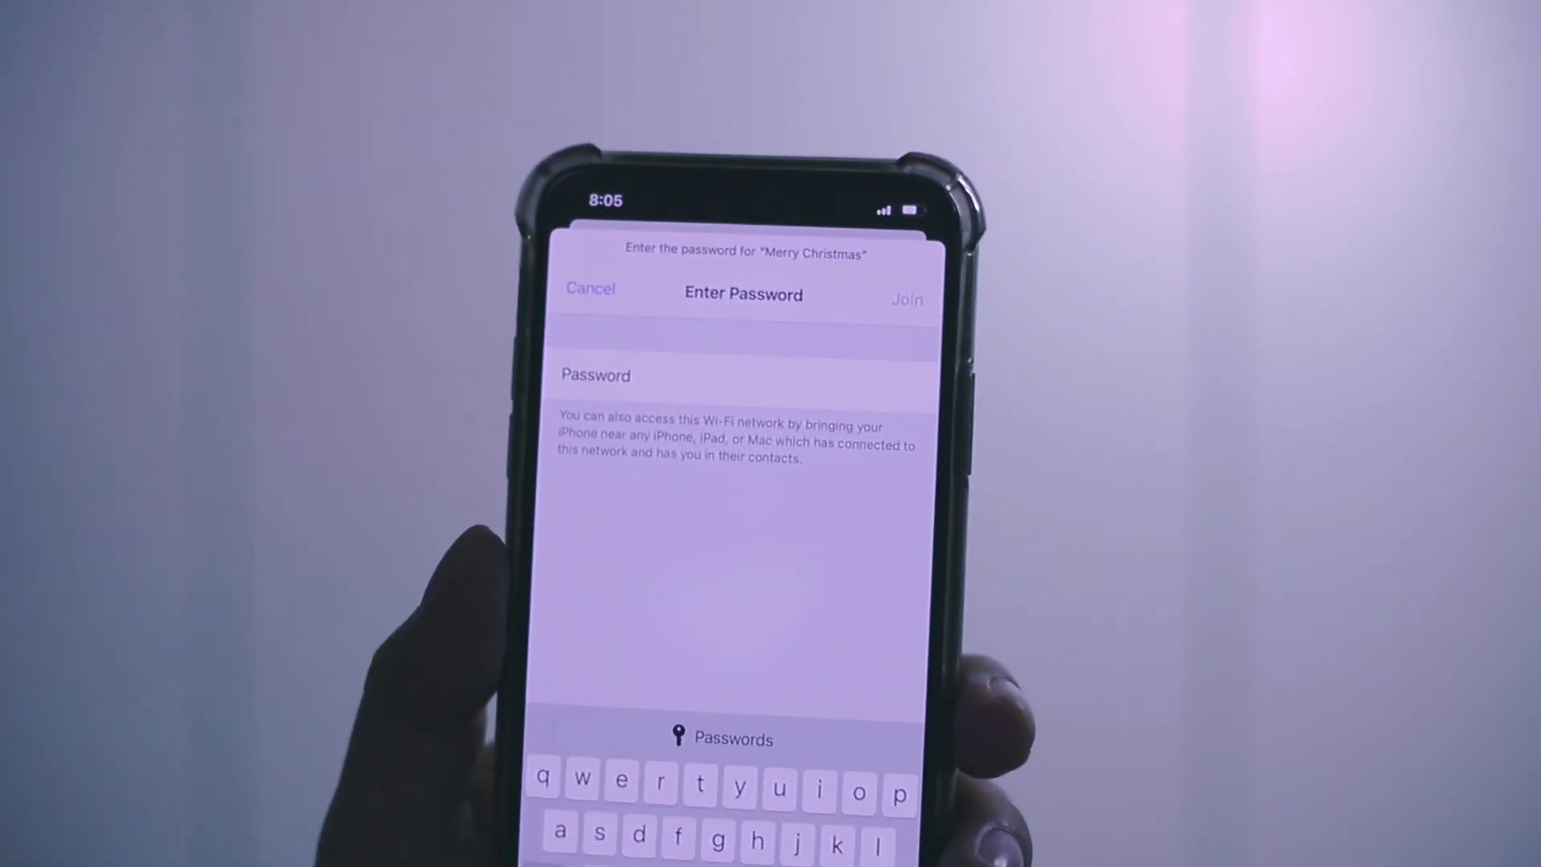
click(590, 288)
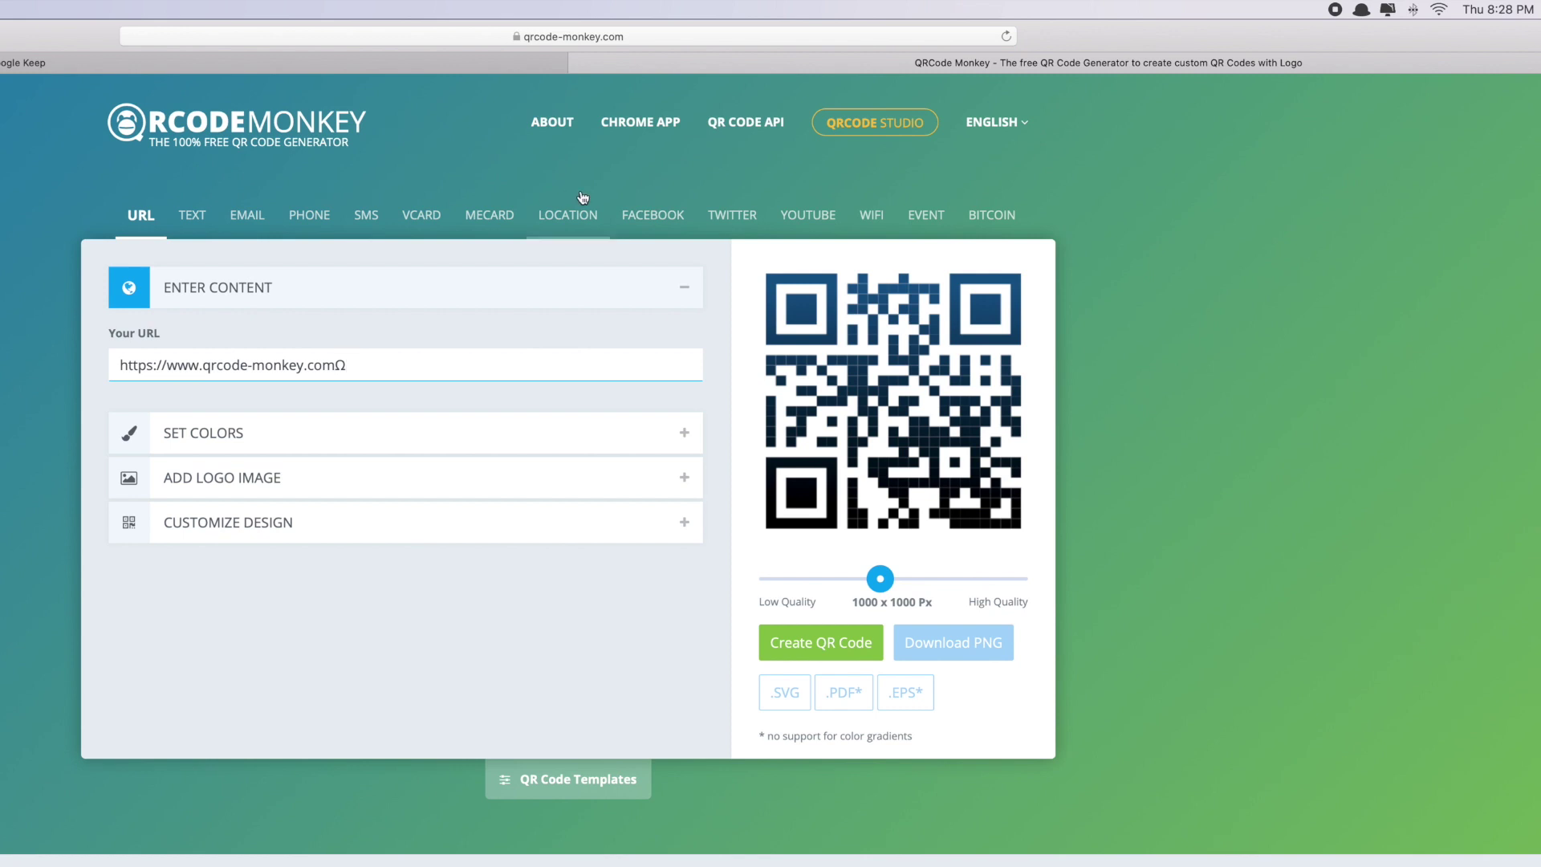
click(872, 228)
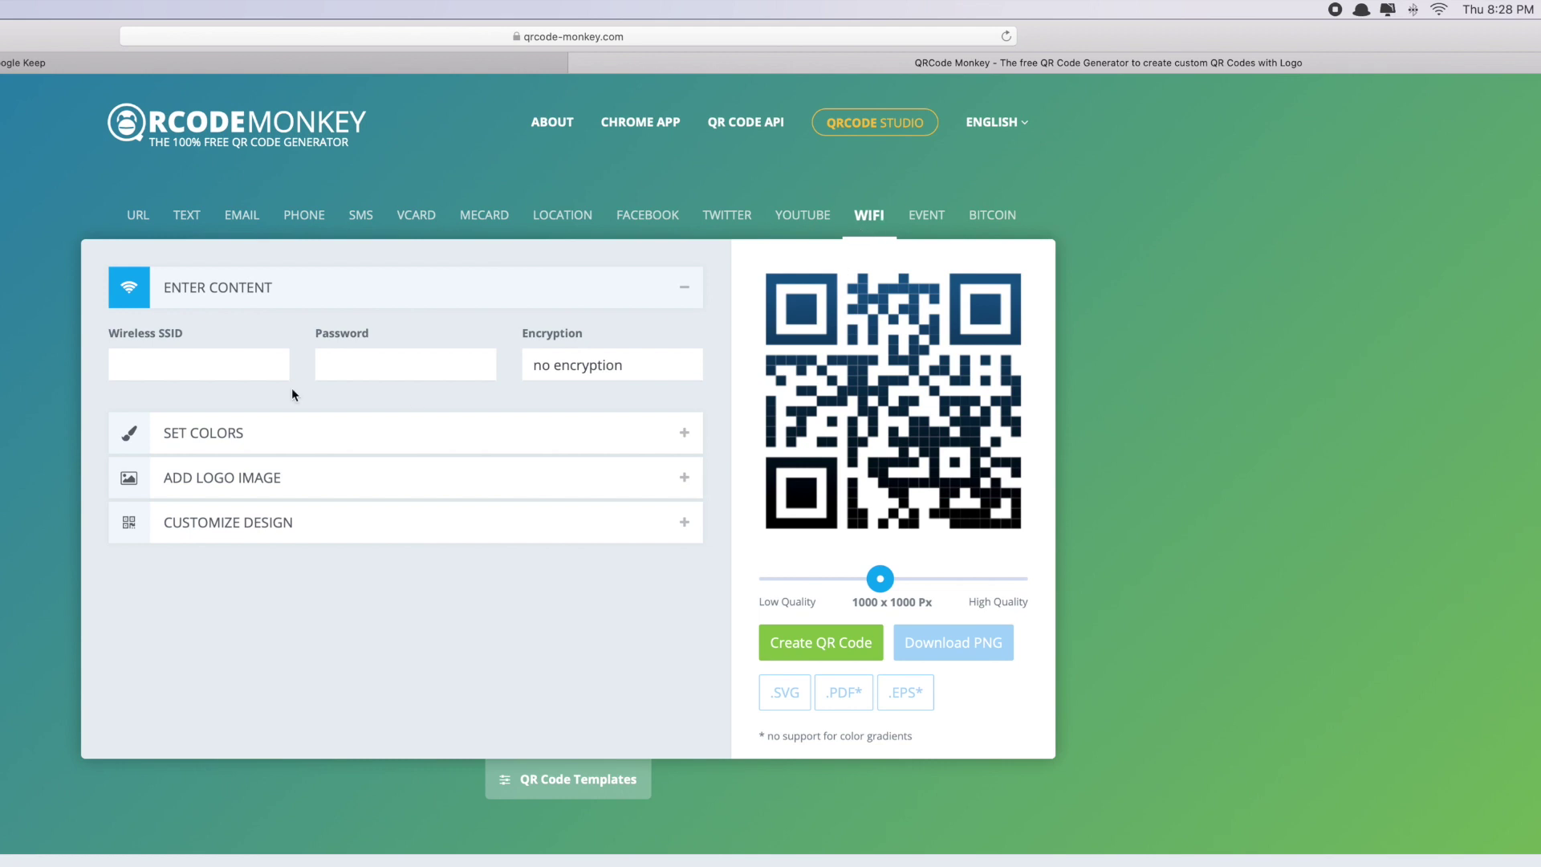
click(165, 347)
Look up the connected network name, then enter Merry Christmas as the SSID and the network password.
click(1441, 11)
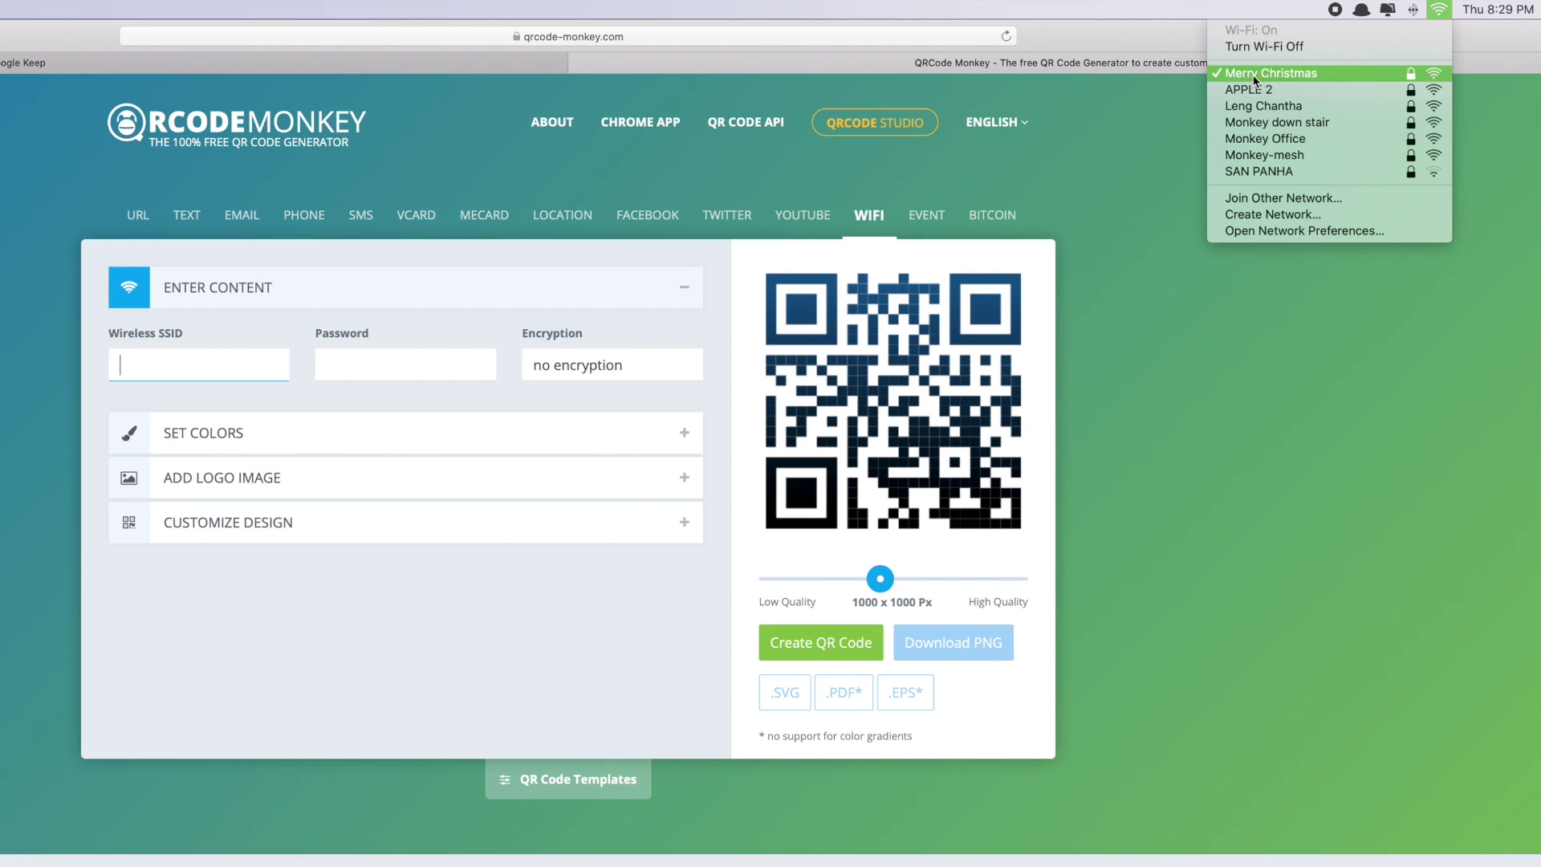
click(1295, 75)
key(Escape)
text(Ne)
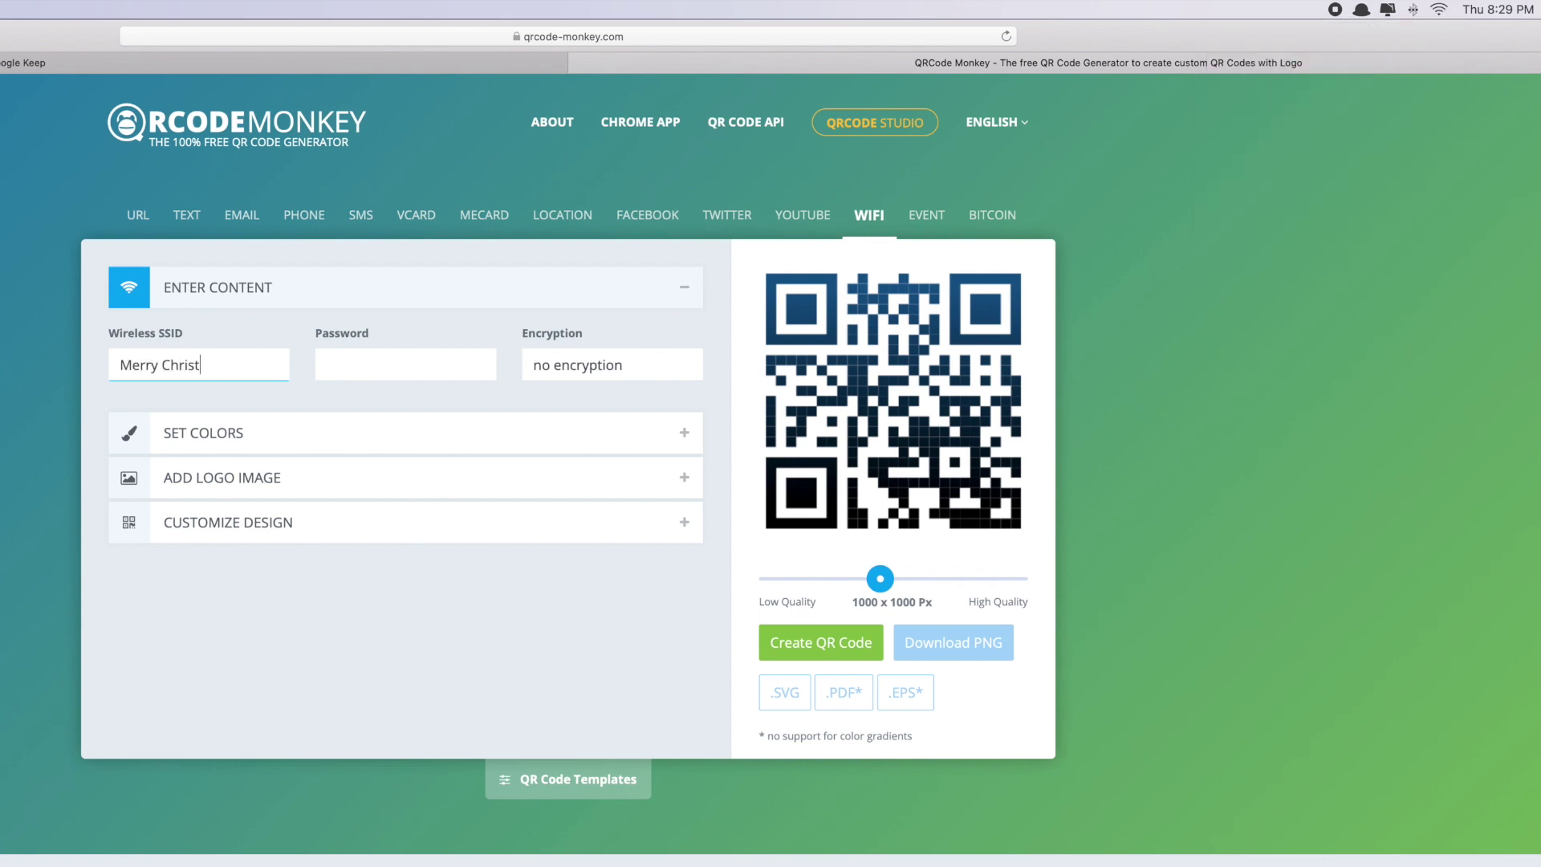
click(1439, 10)
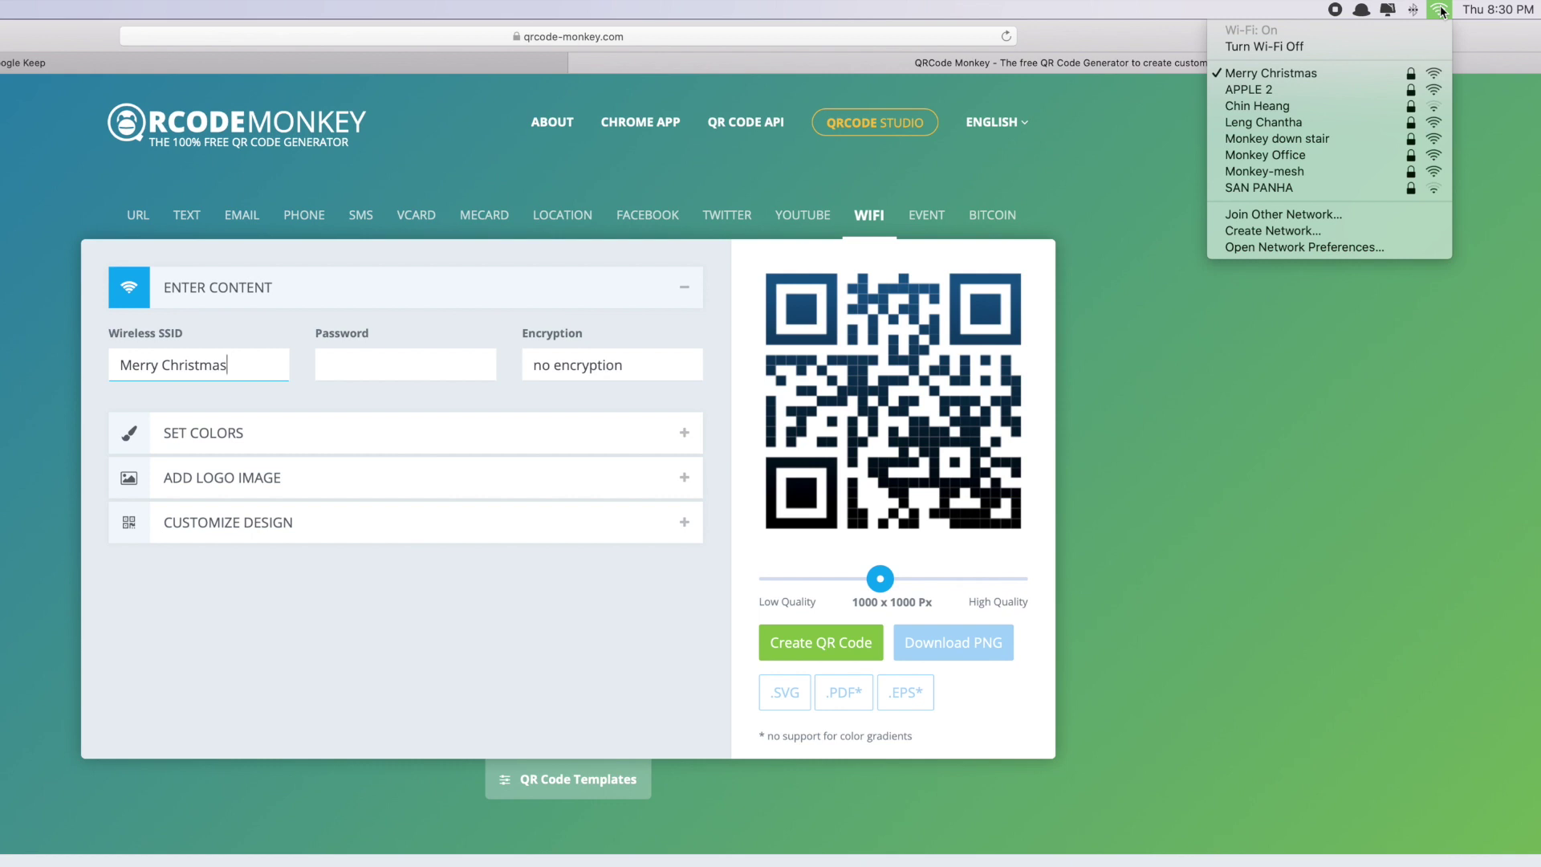
click(418, 352)
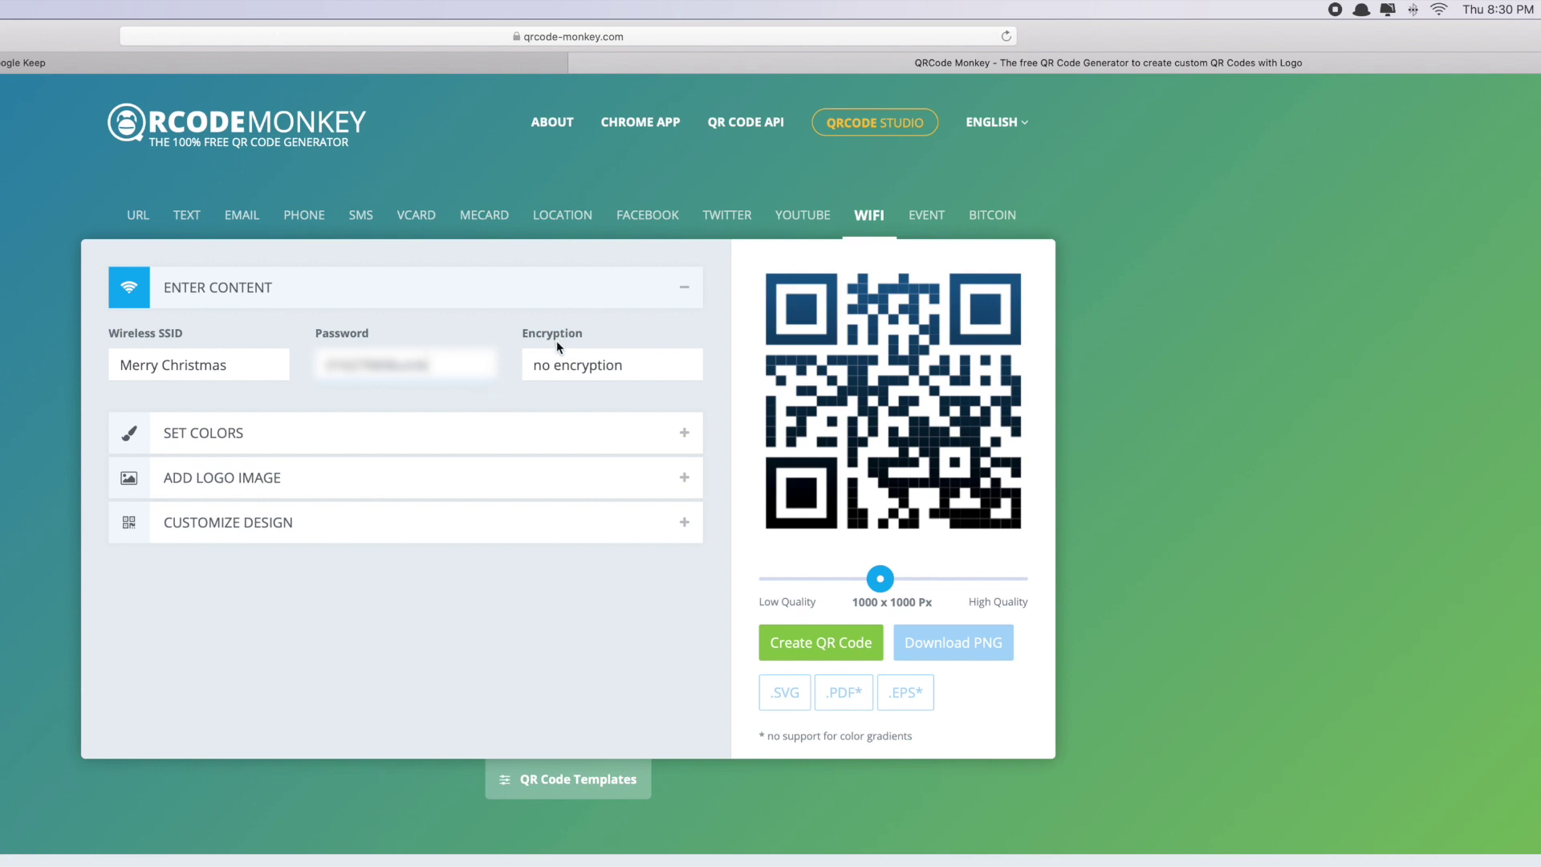
Check the Encryption choices, then bring up the Mac's Wi-Fi network list.
click(591, 364)
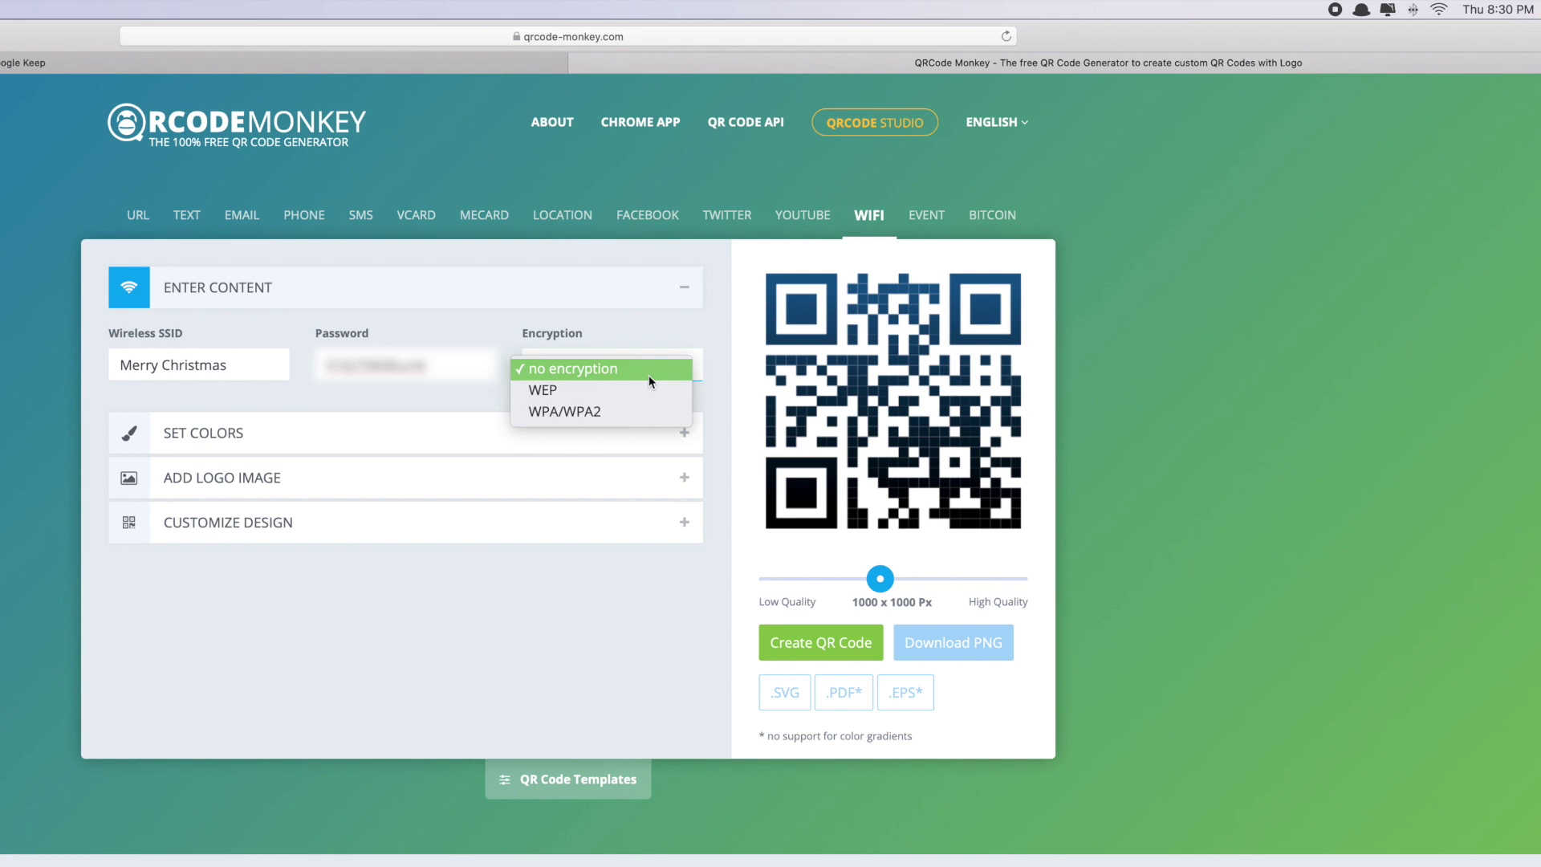
click(1439, 11)
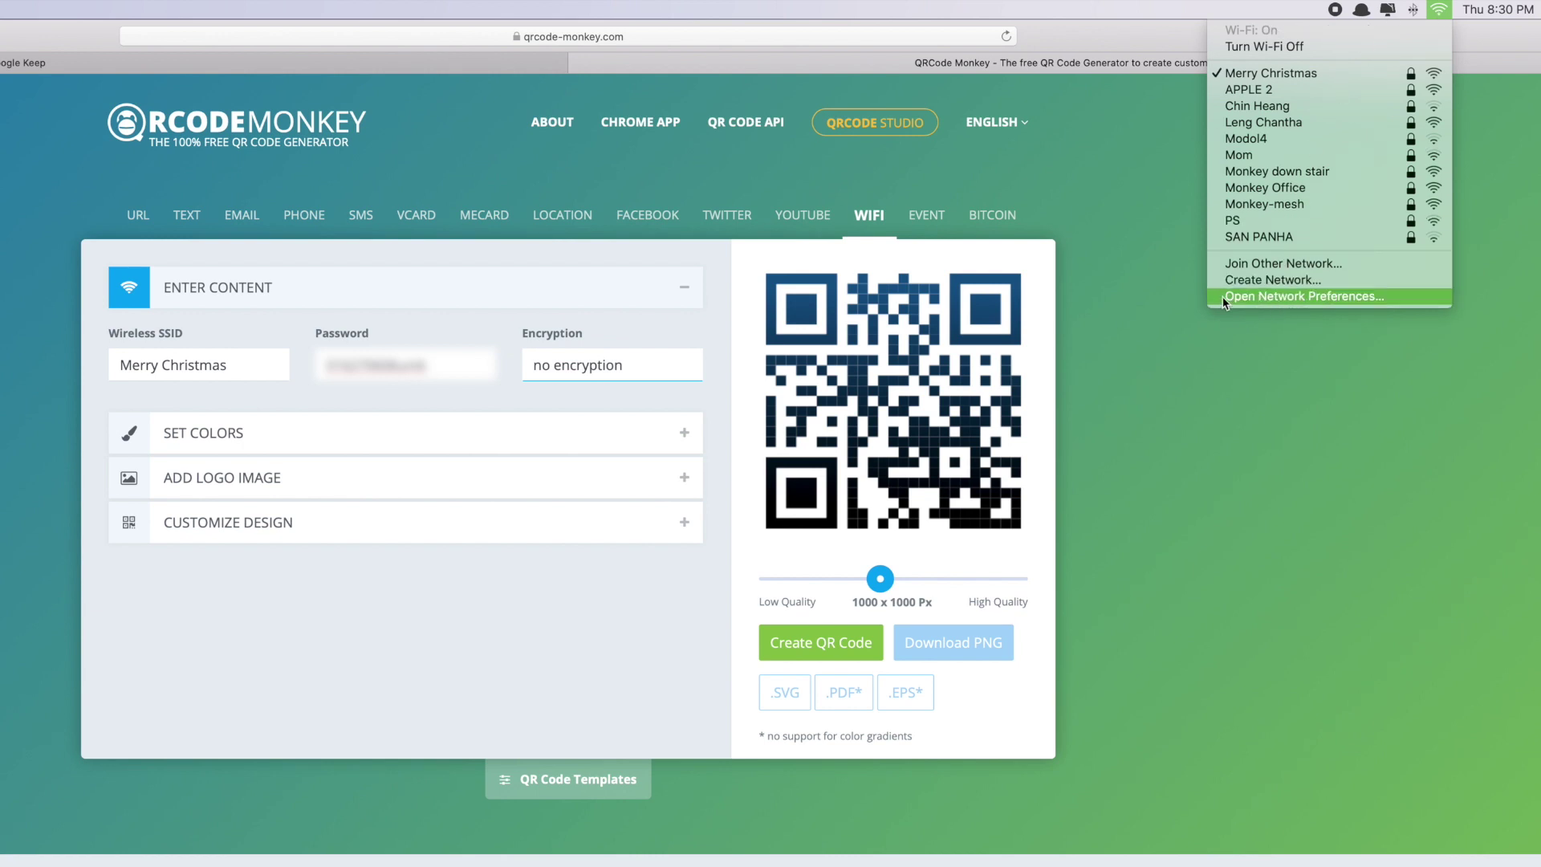
Confirm in Network Preferences' Advanced settings that Merry Christmas uses WPA/WPA2 Personal security.
click(1379, 298)
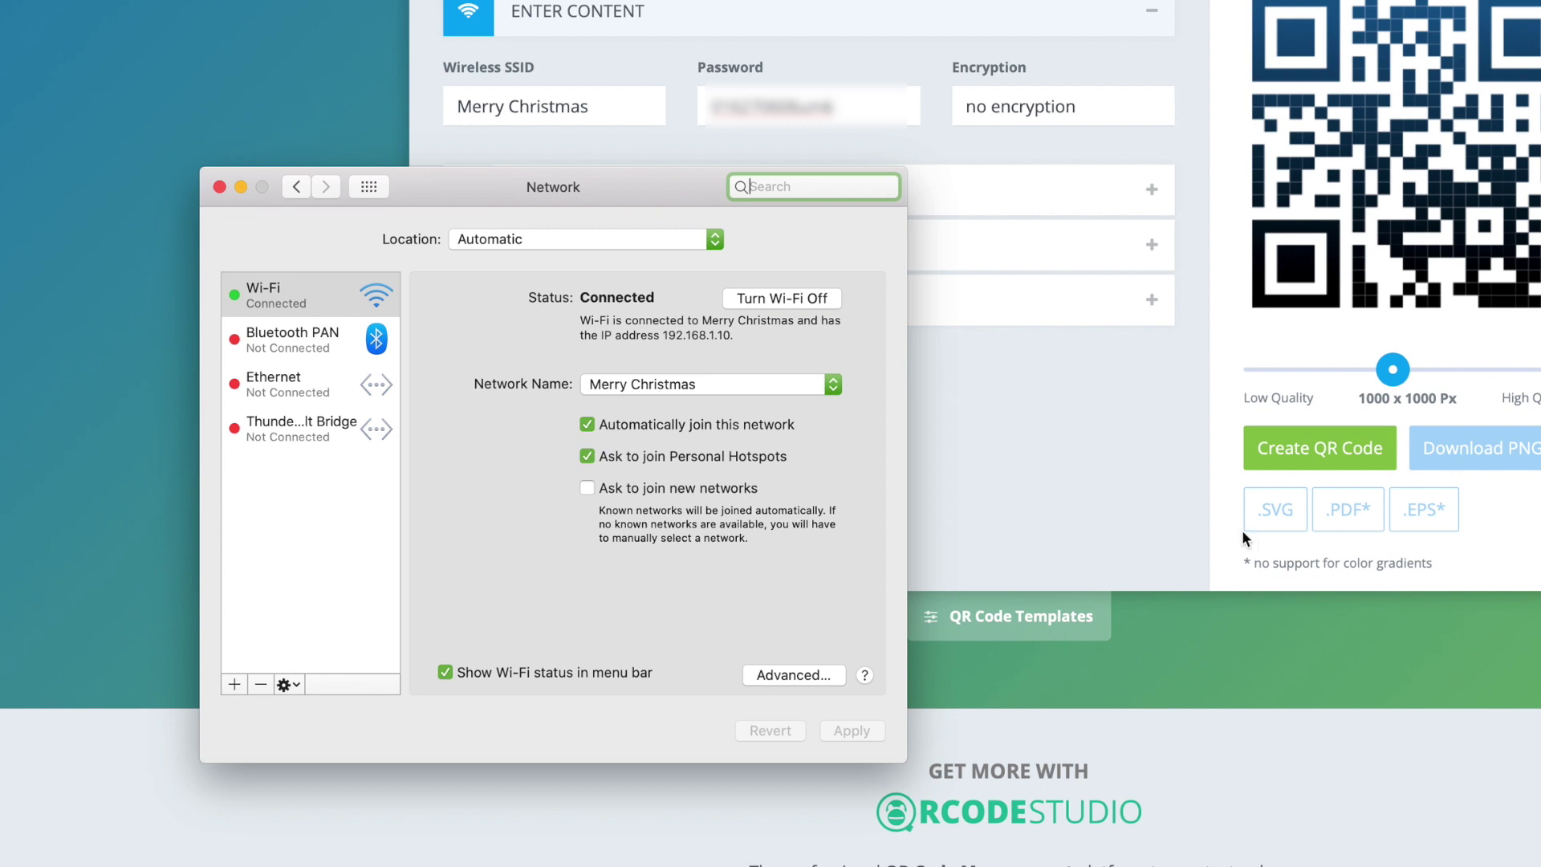
click(812, 674)
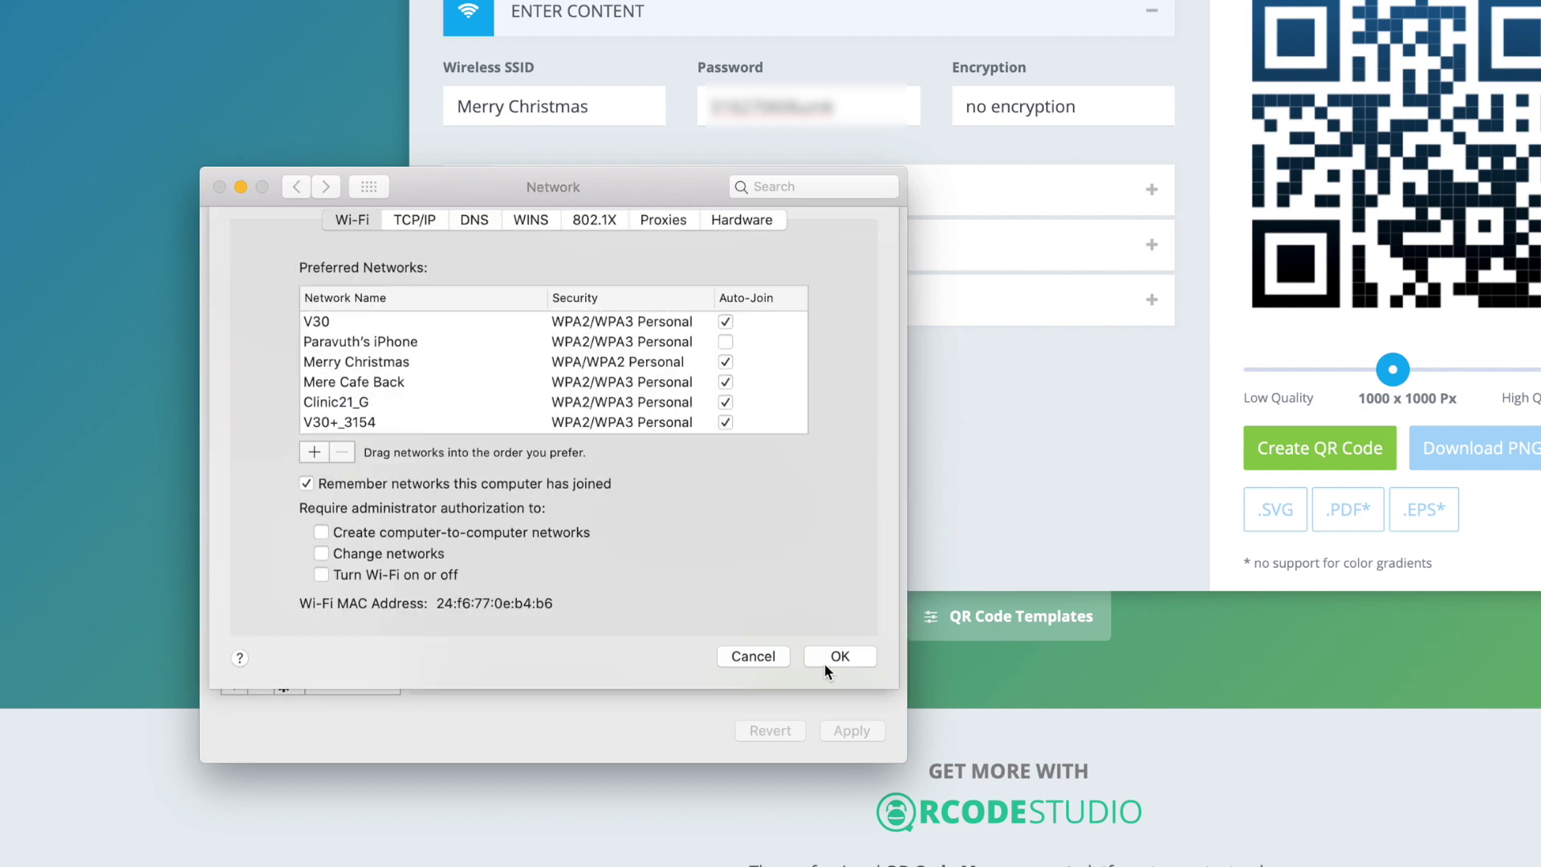
click(481, 415)
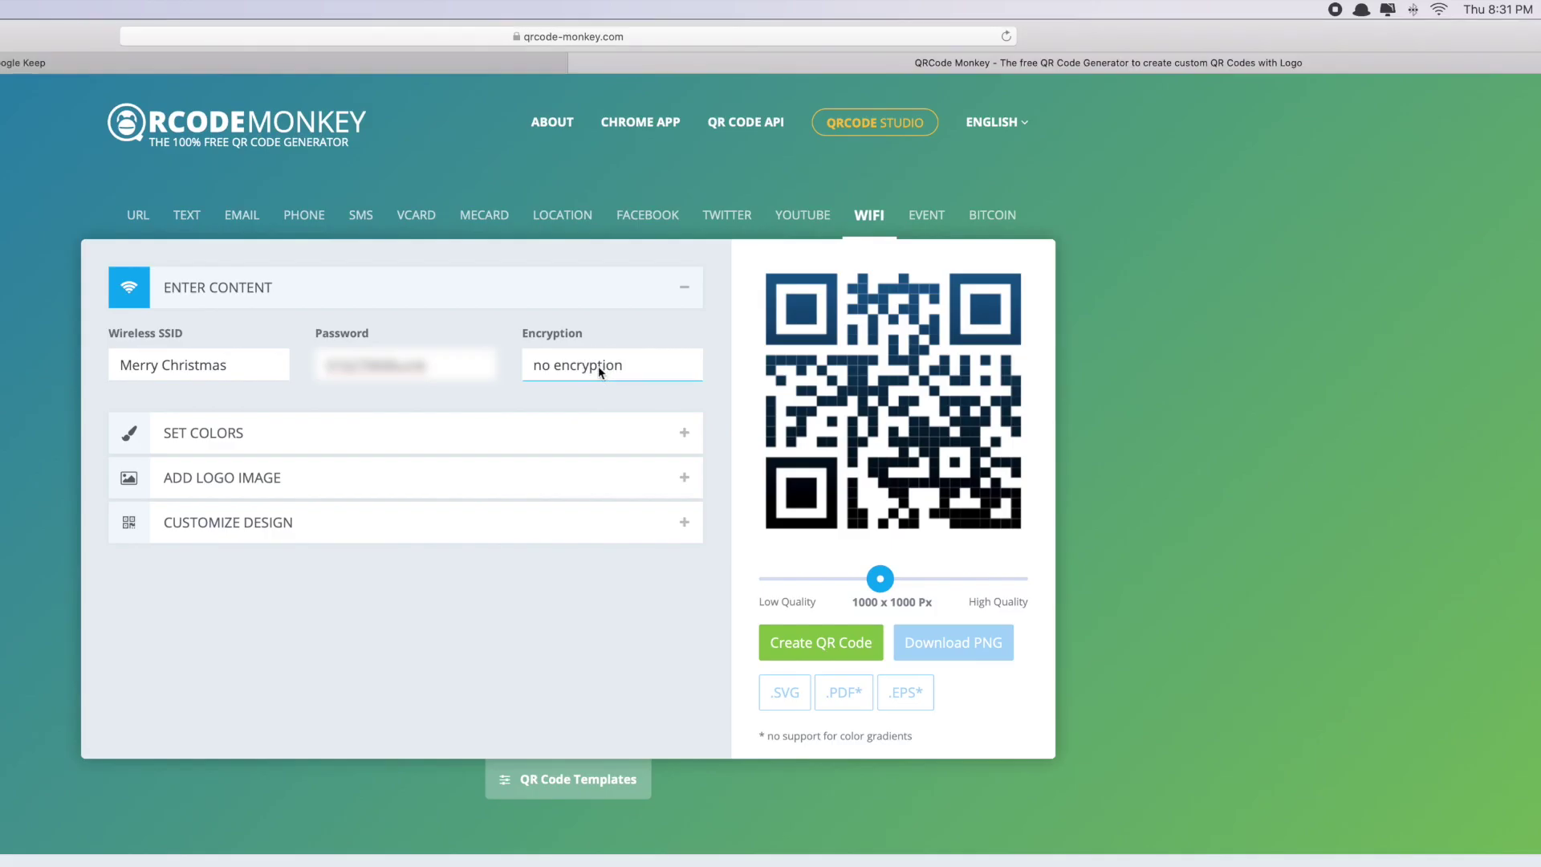
Choose WPA/WPA2 from the Encryption dropdown.
click(599, 372)
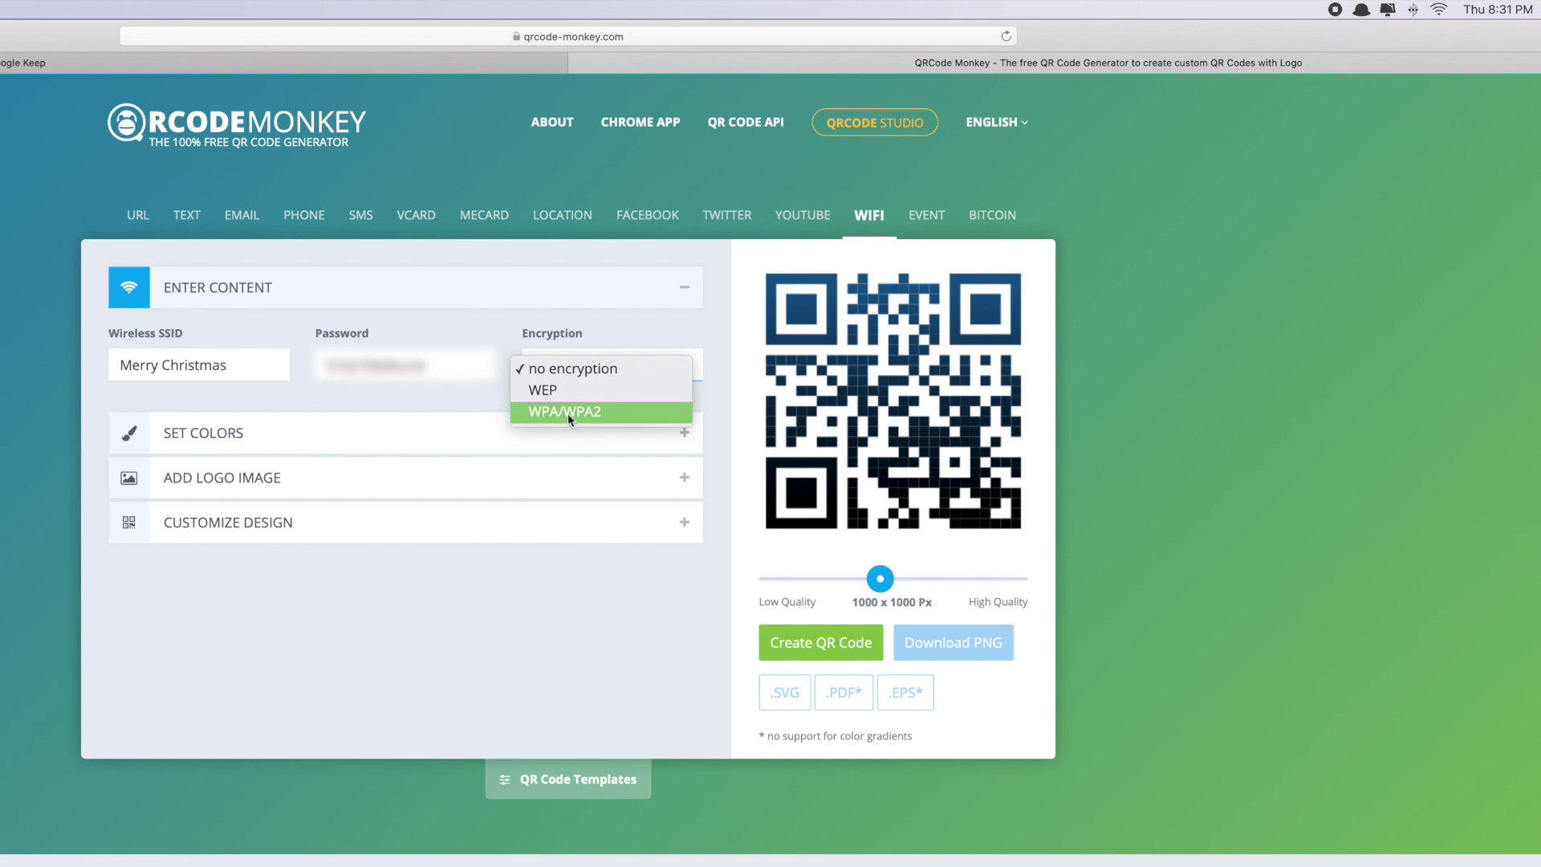
click(566, 413)
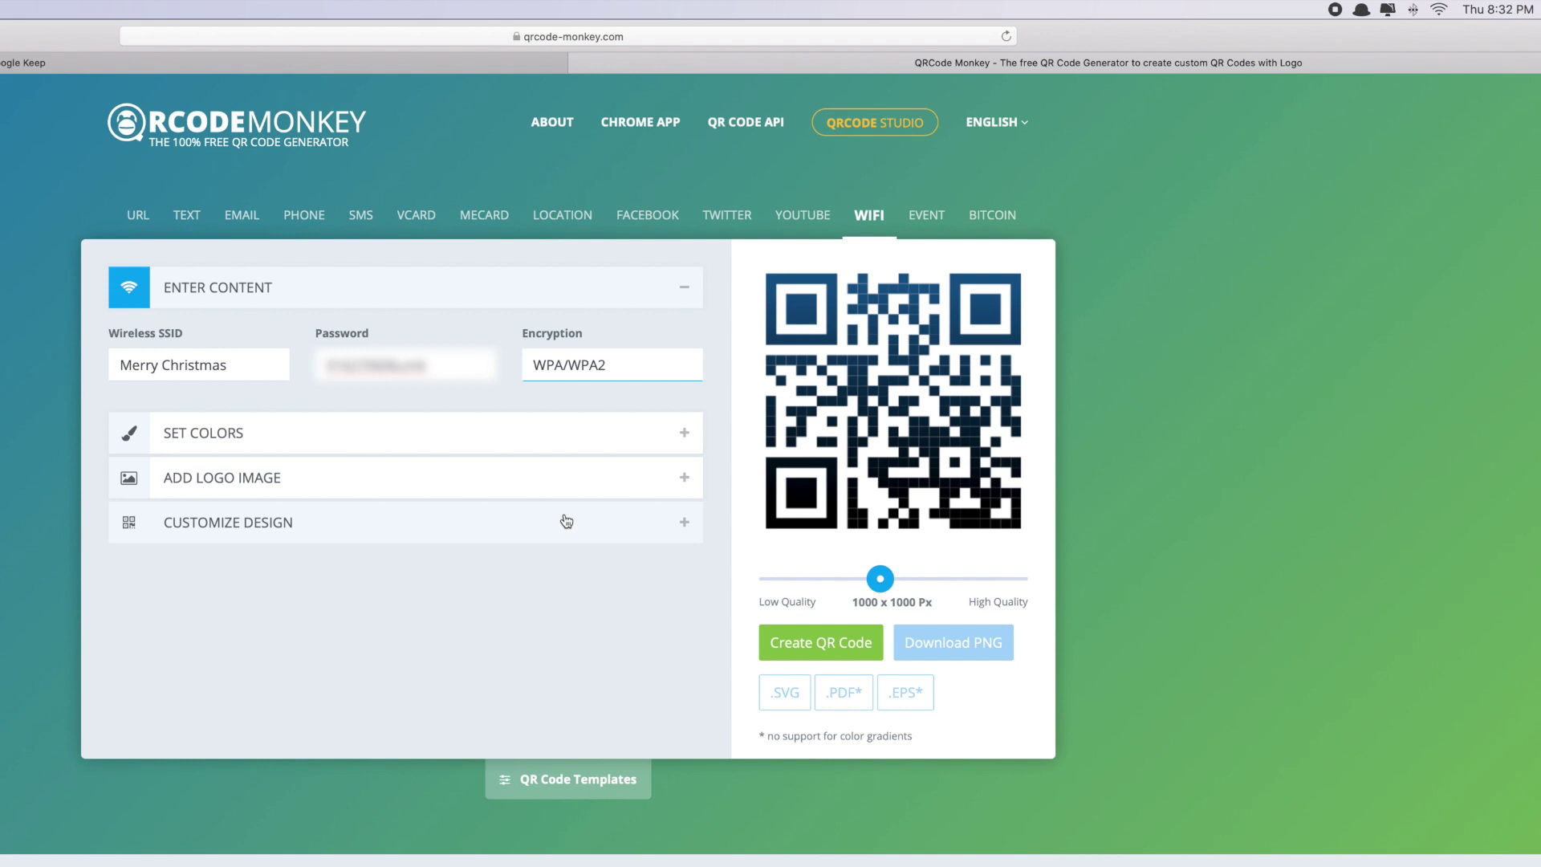
Set the QR code's foreground colour to red #F8021E.
click(203, 441)
click(124, 436)
drag(216, 482, 231, 463)
click(405, 480)
Make the foreground a linear gradient from red to near-black #0C0C0C.
click(208, 405)
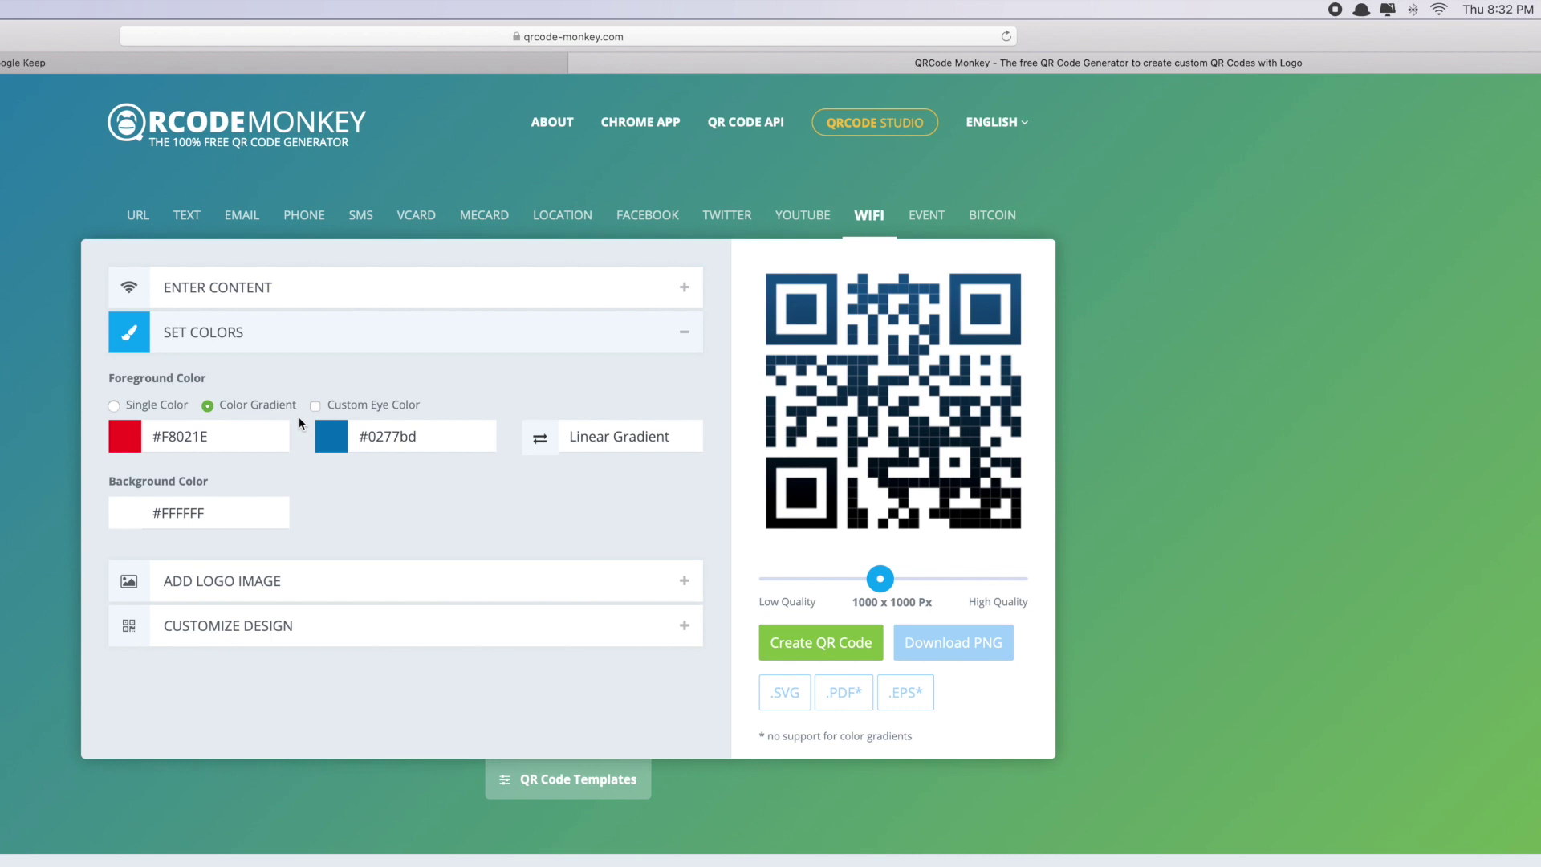
click(346, 437)
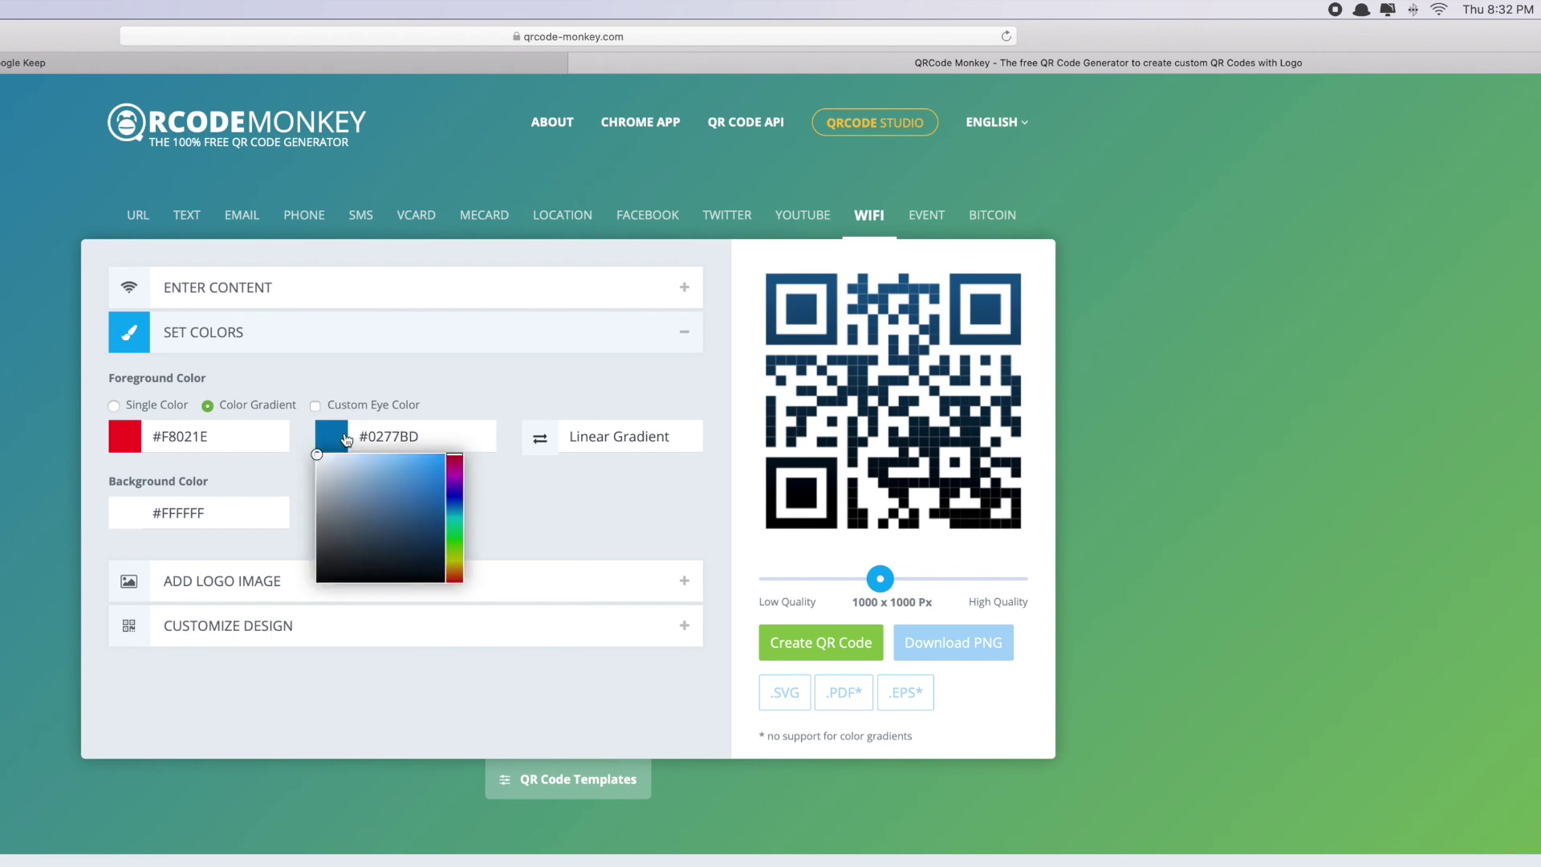
click(389, 547)
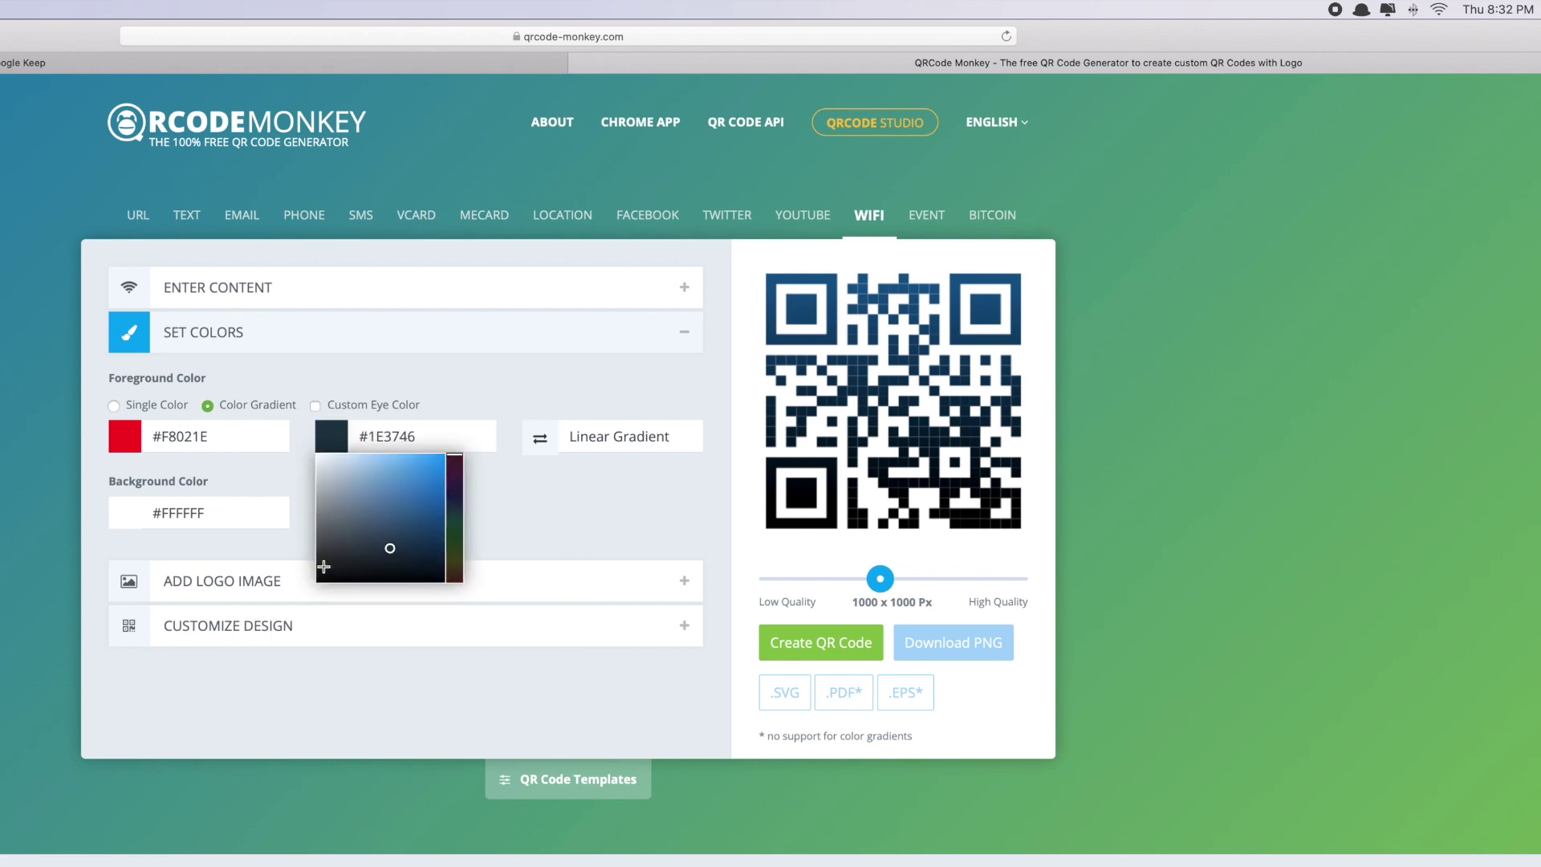
drag(324, 566, 315, 577)
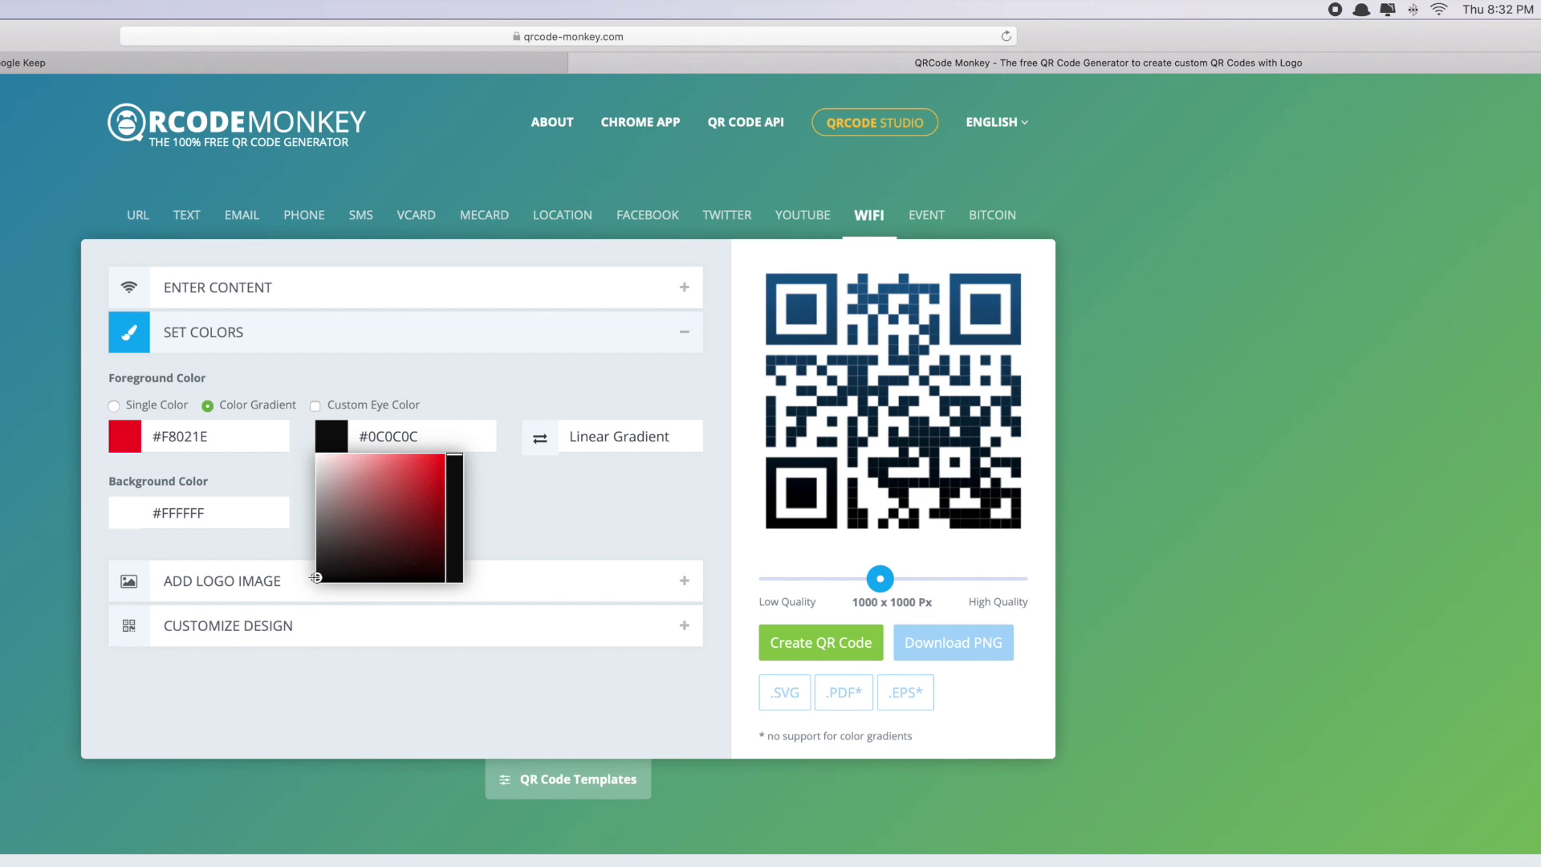
click(501, 537)
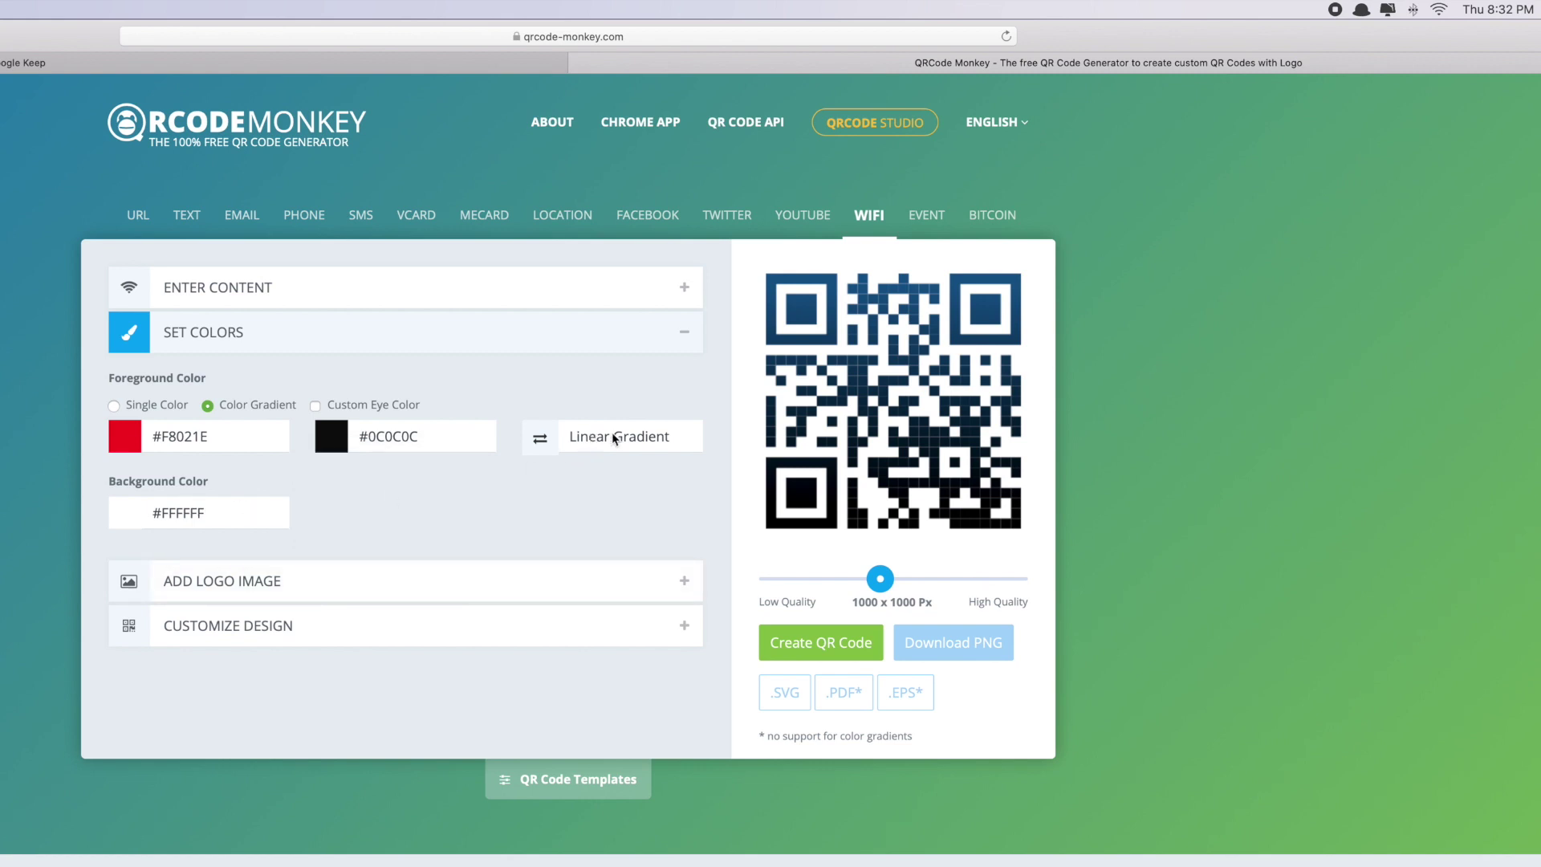
click(542, 441)
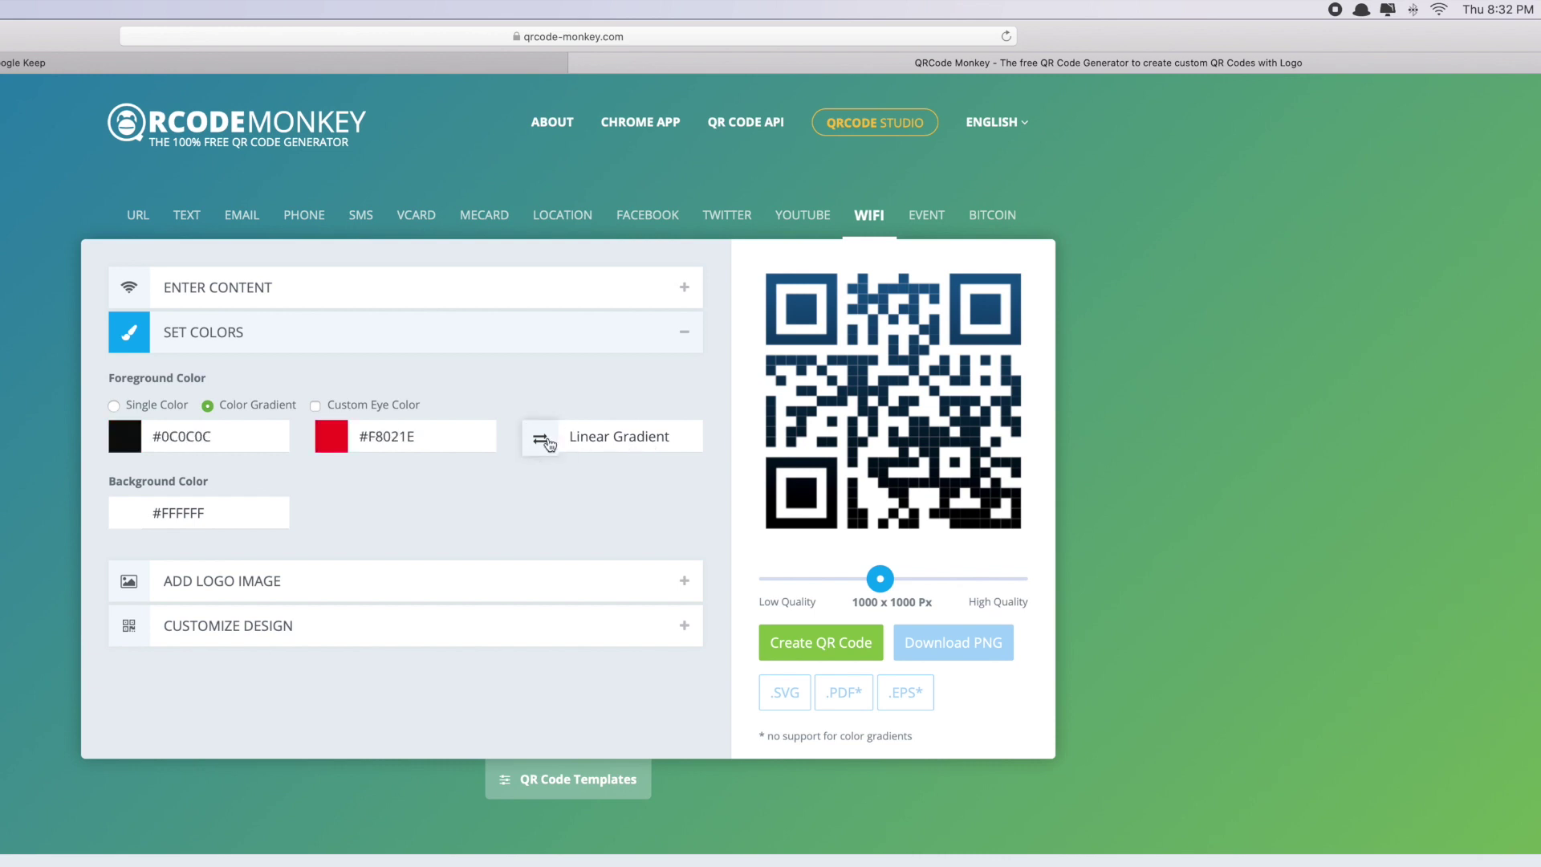
click(544, 441)
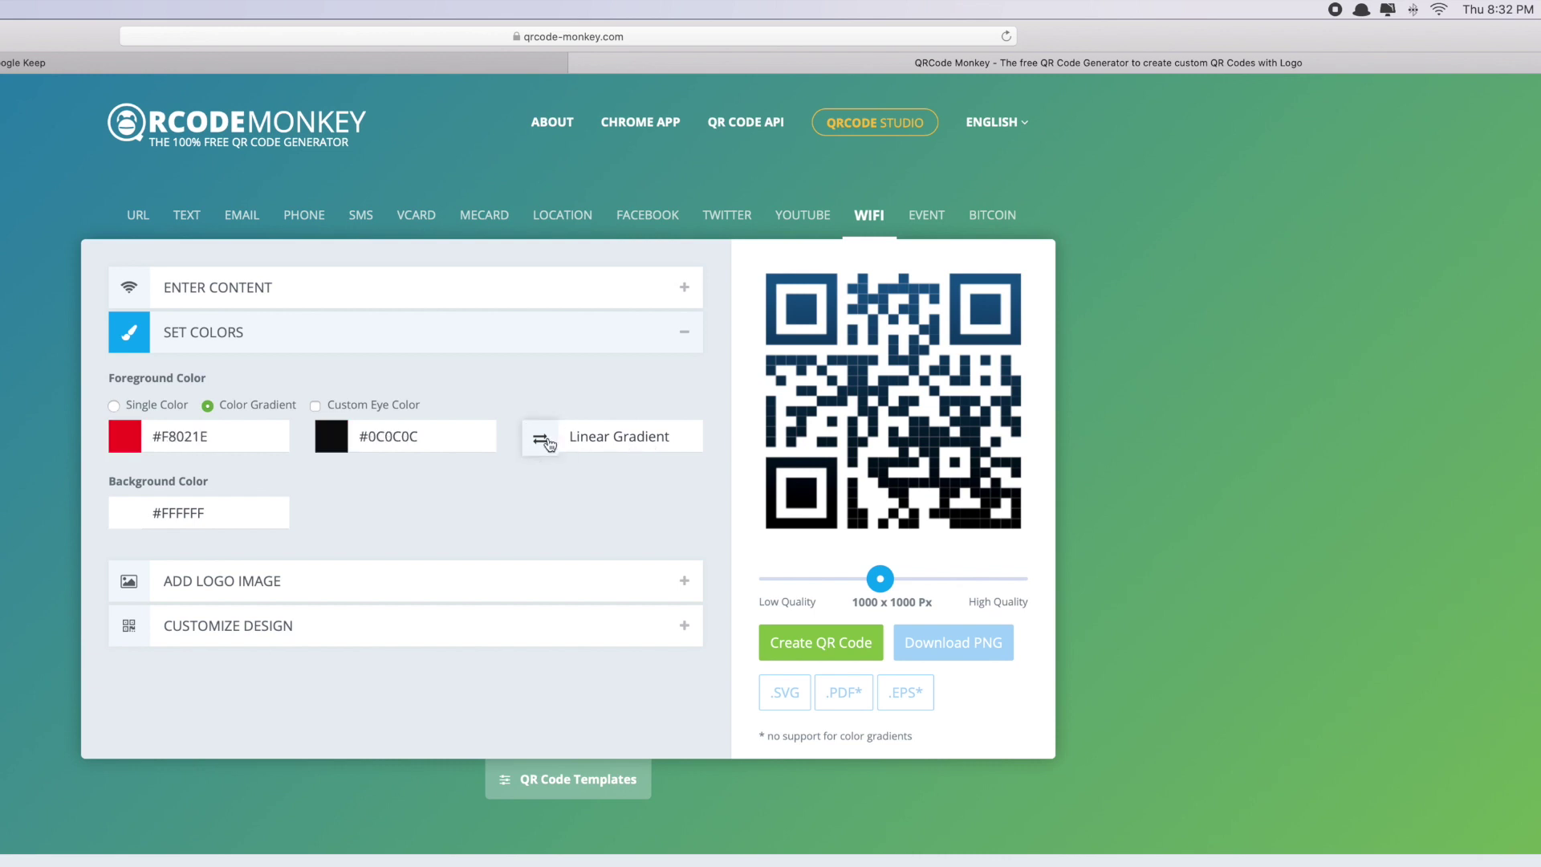
click(331, 595)
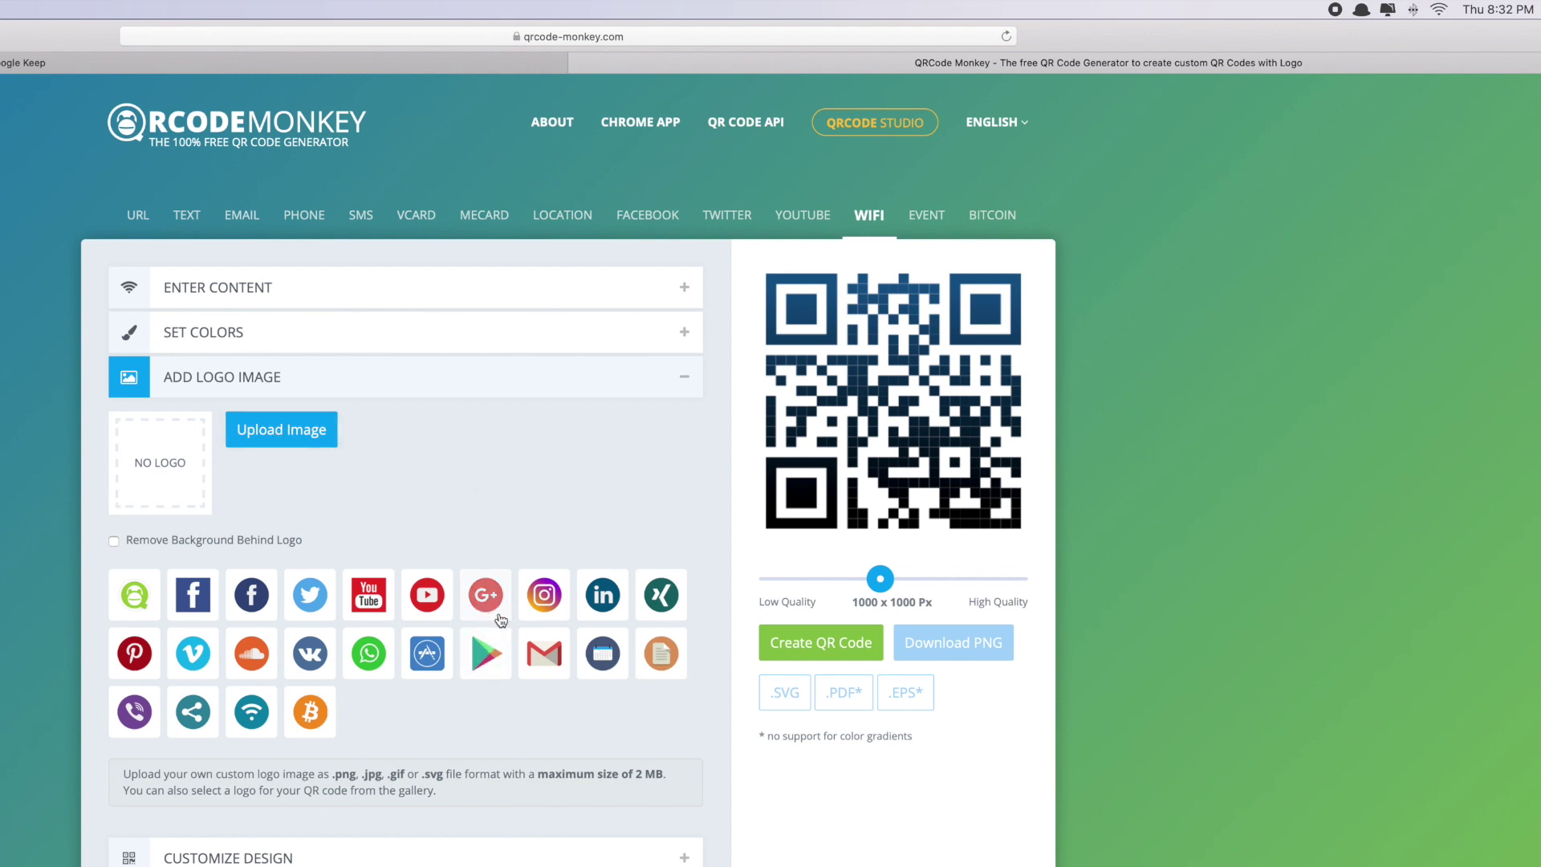
Pick the calendar icon from the gallery as the QR code's centre logo.
click(606, 656)
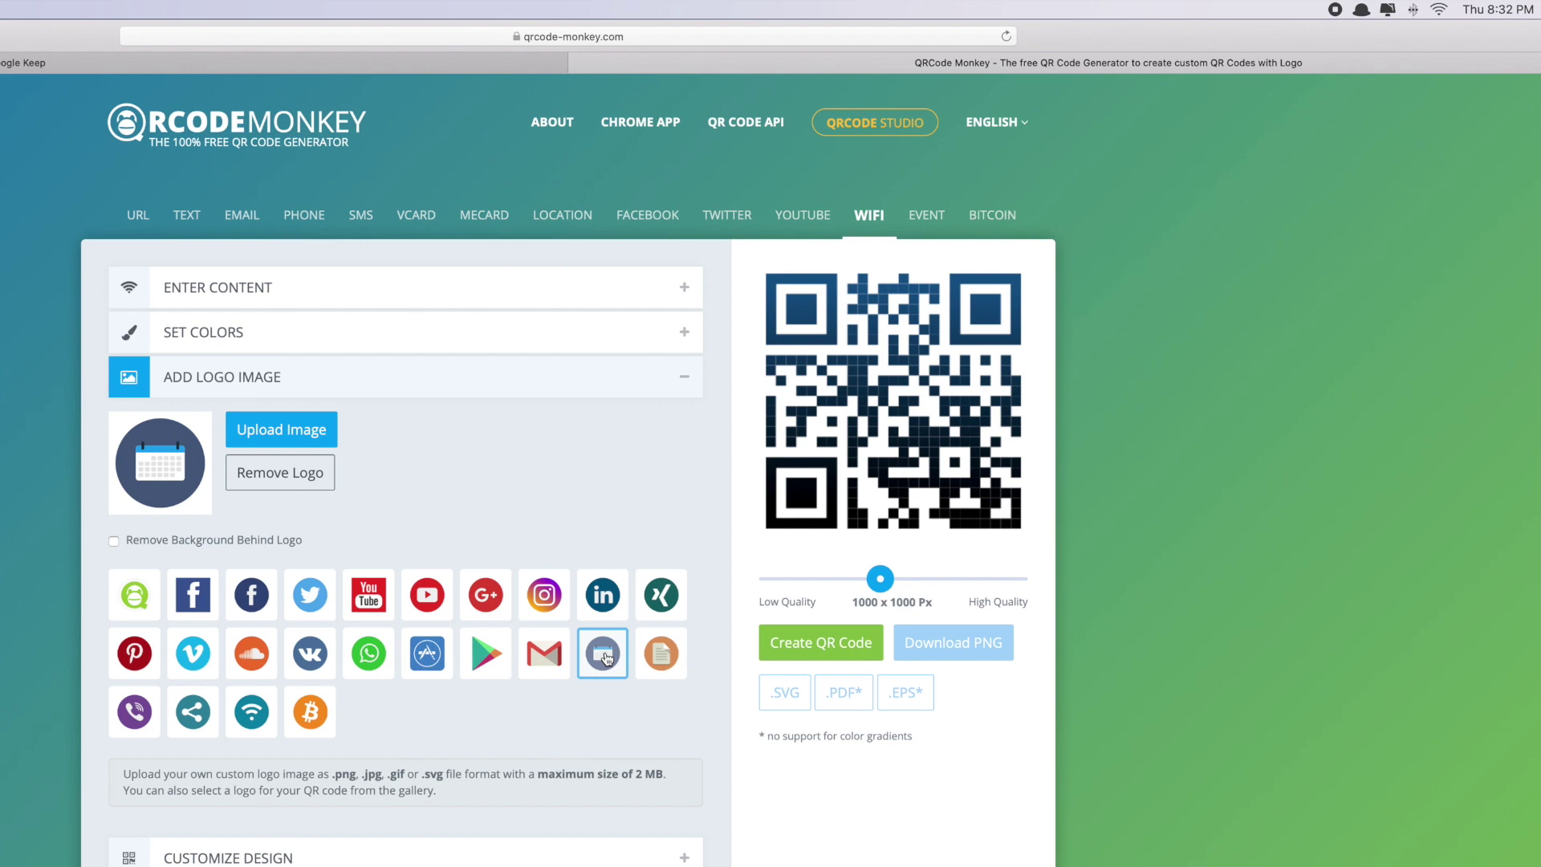
scroll(466, 722, down, 2)
click(280, 797)
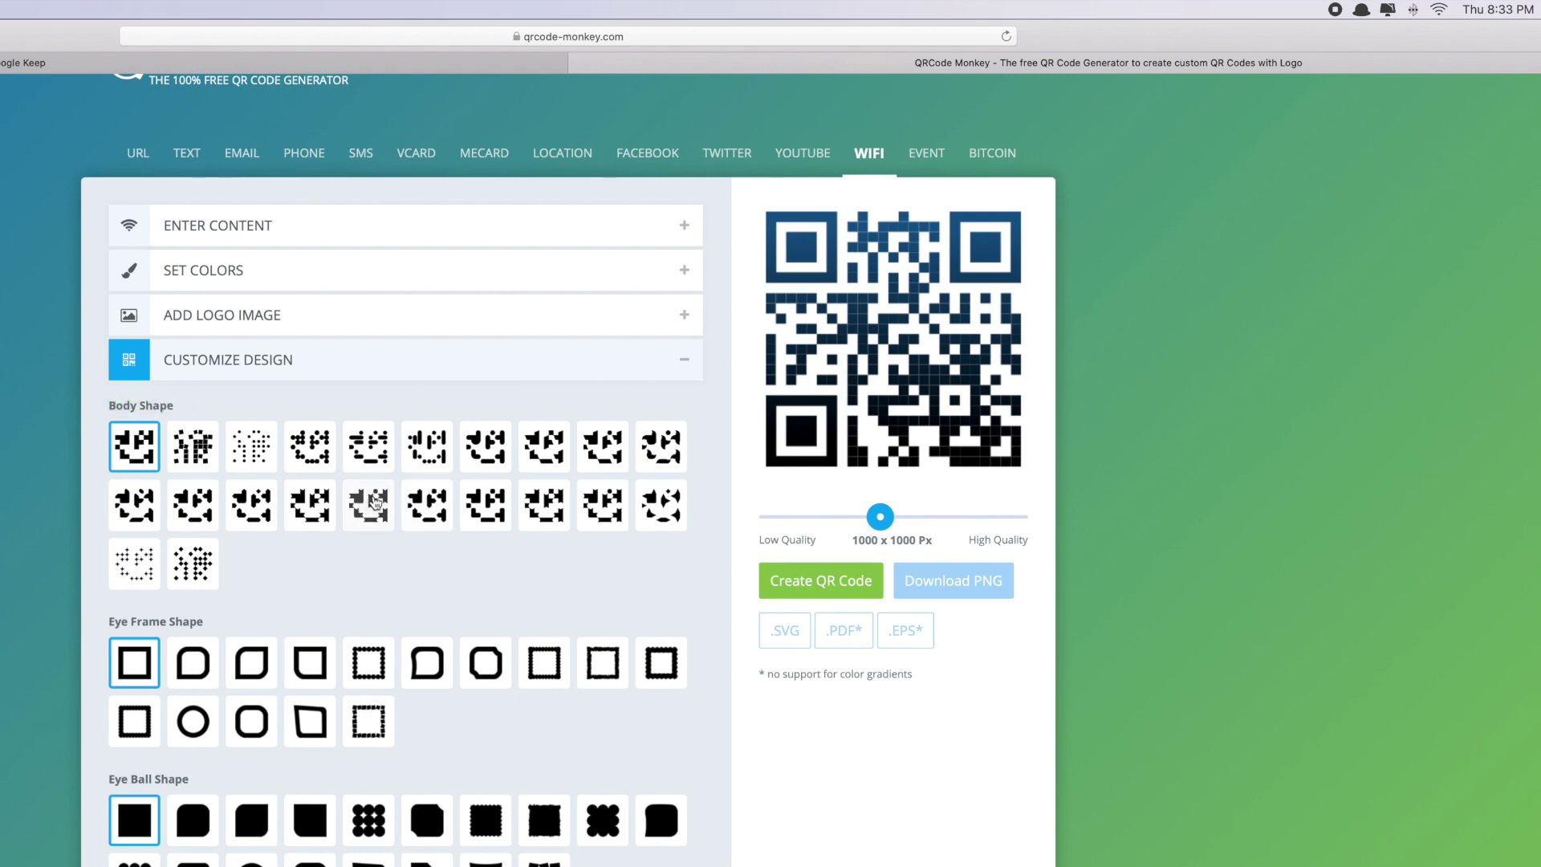
Choose a new body pattern, the leaf-like eye frame and the starburst eye ball shape.
click(378, 522)
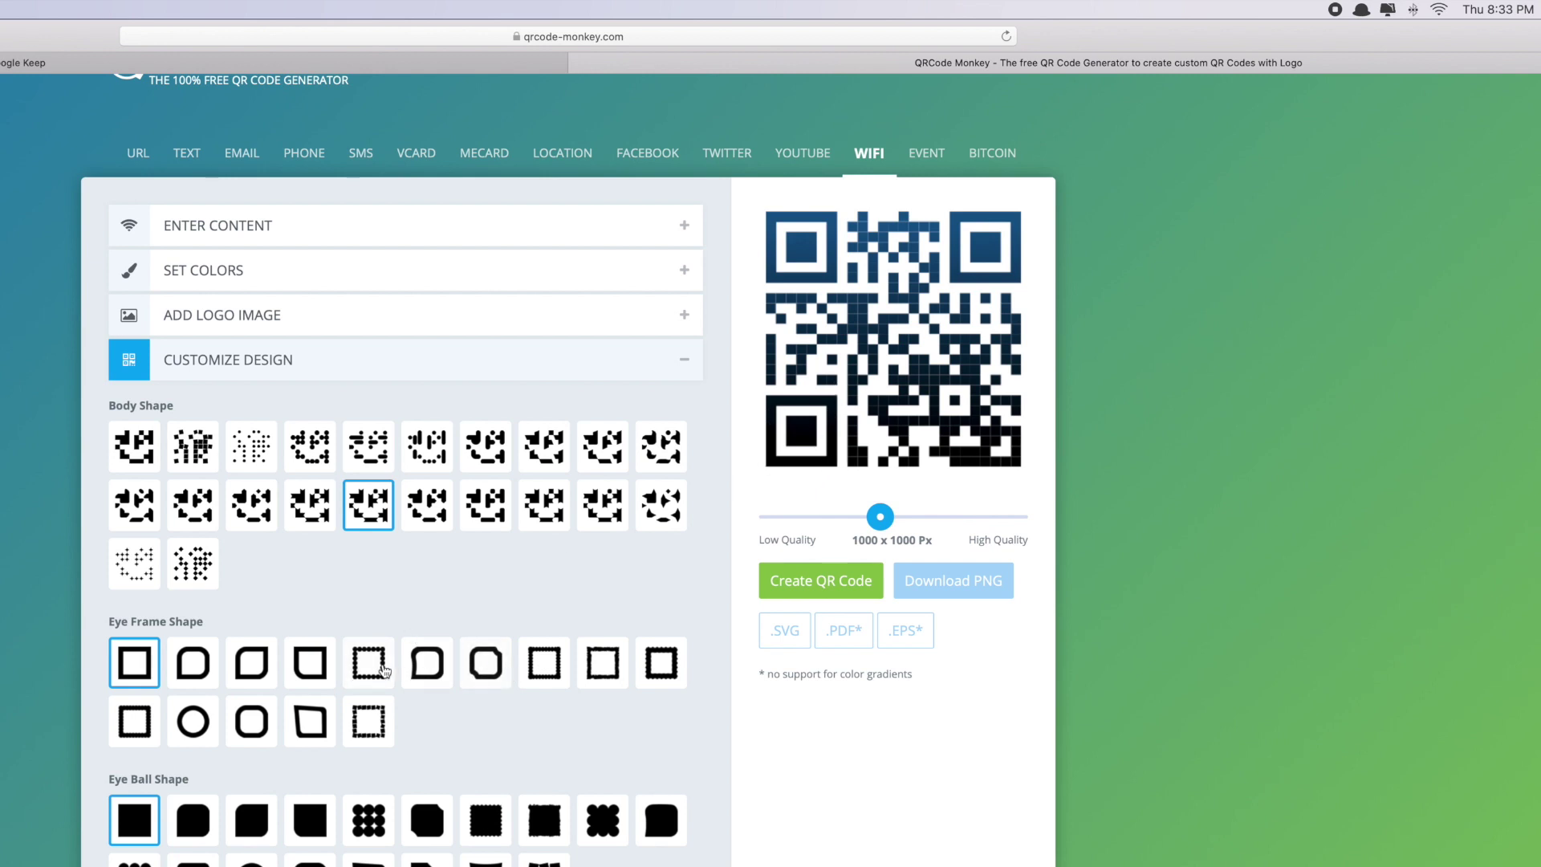
click(422, 664)
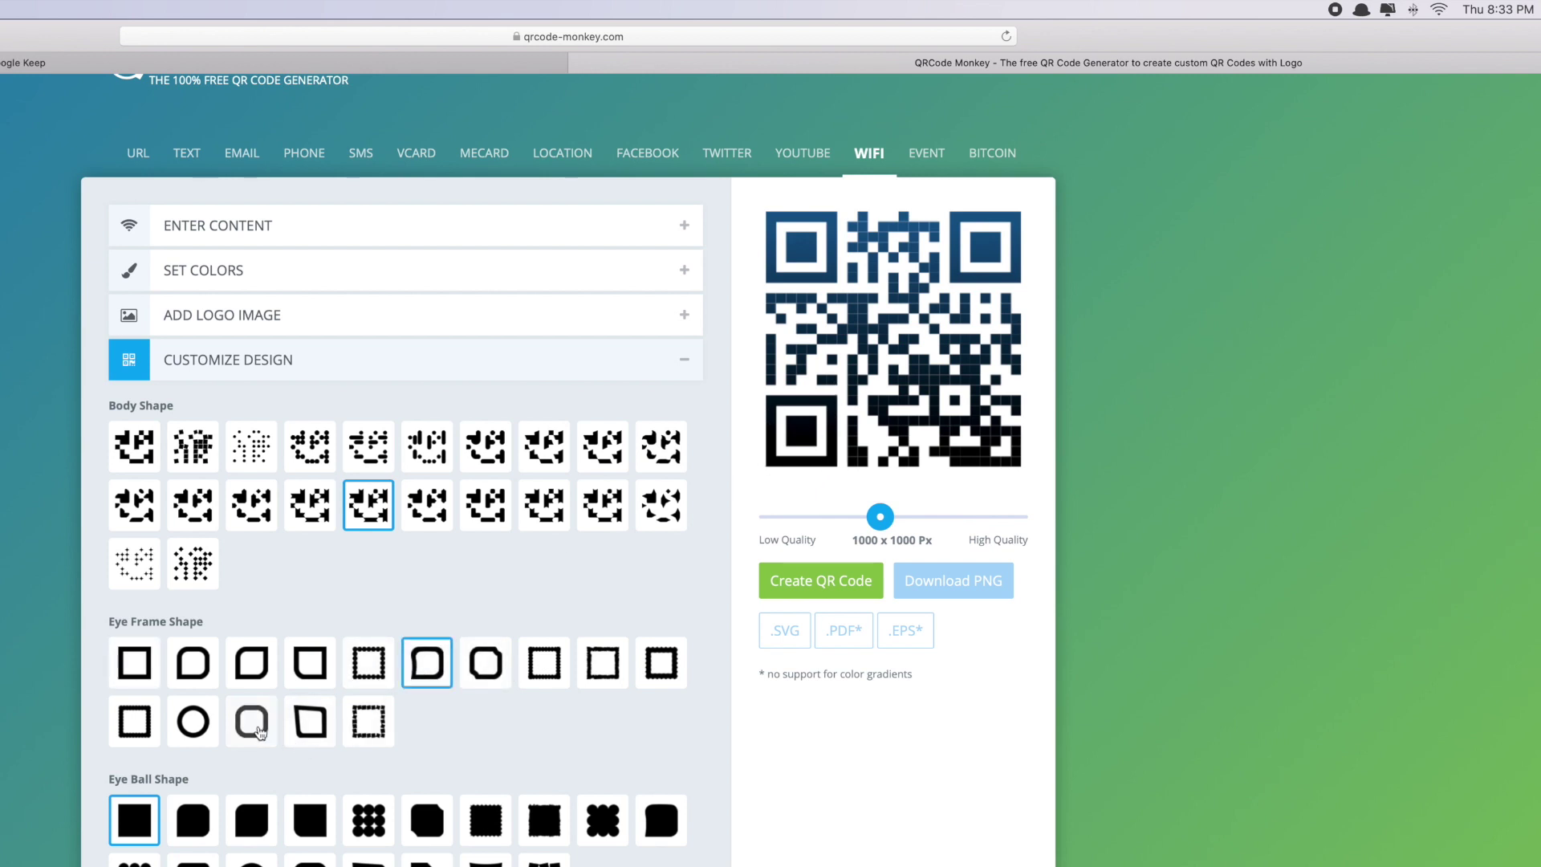
click(259, 668)
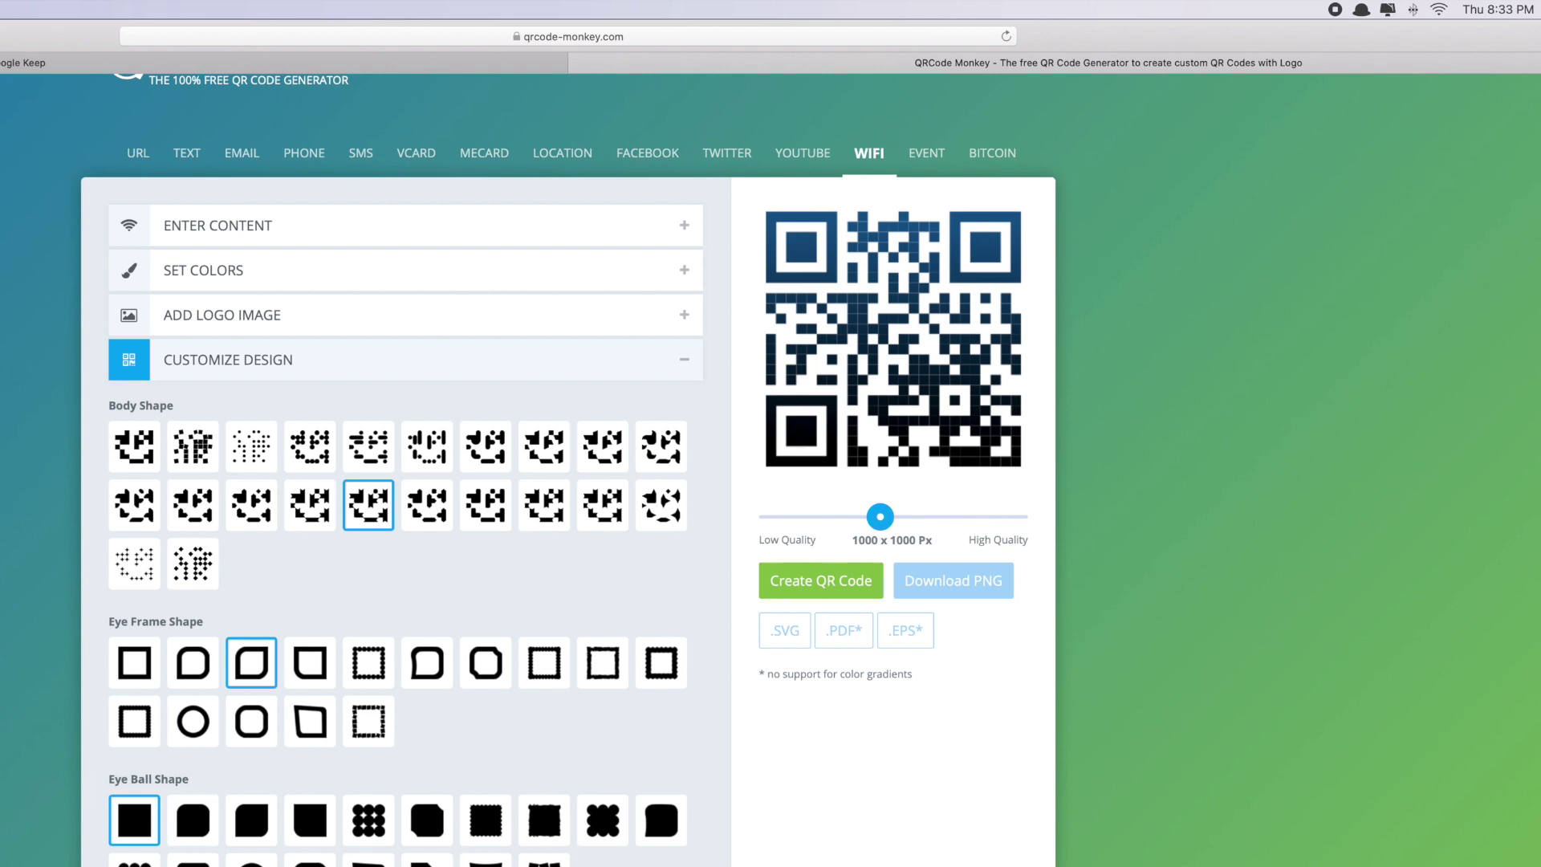
scroll(481, 842, down, 1)
click(544, 839)
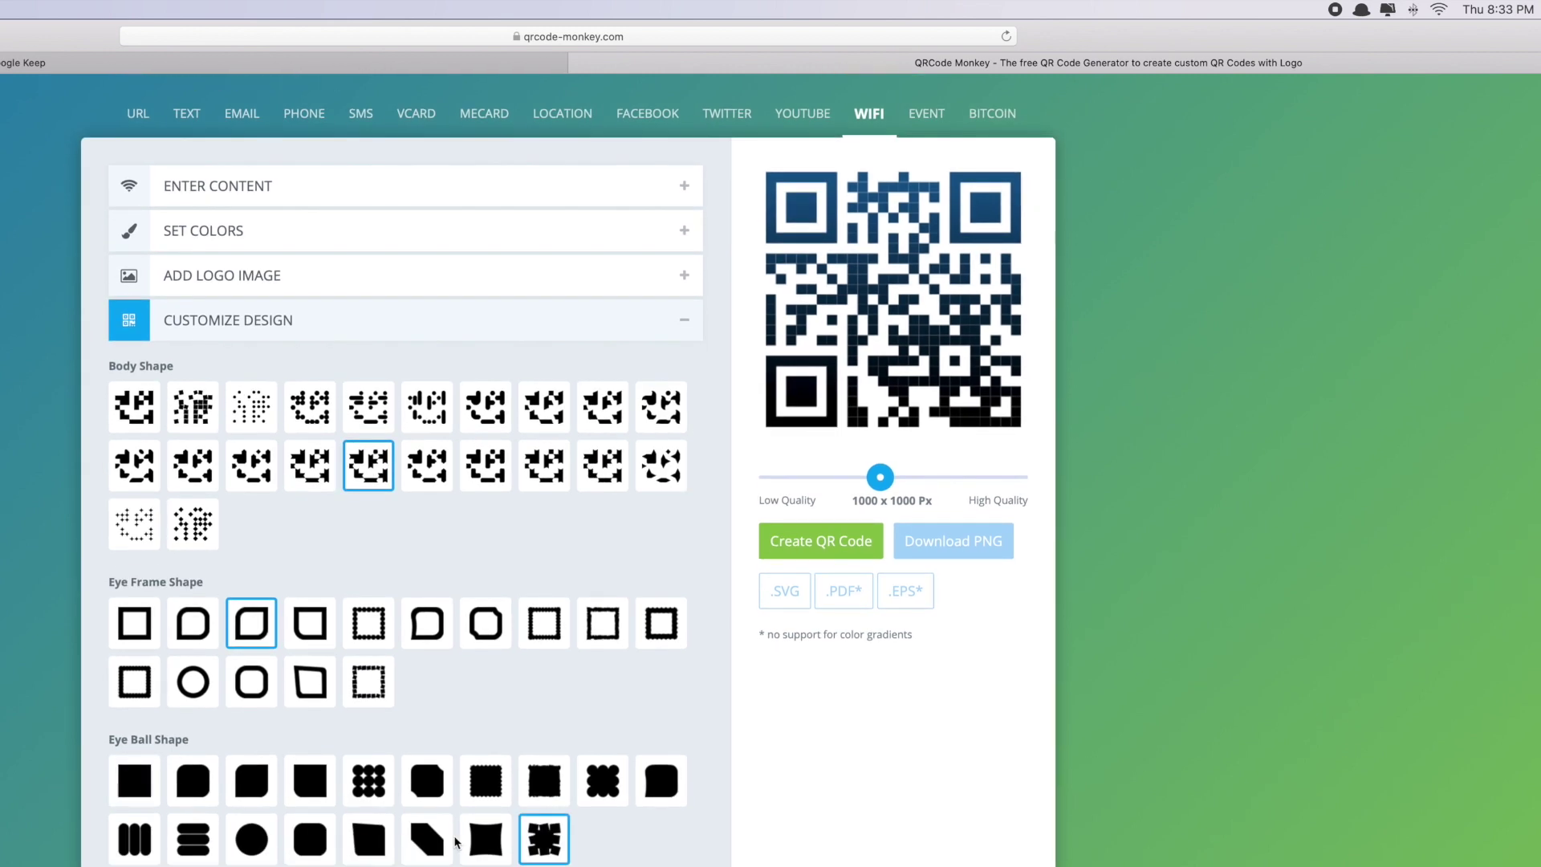
Generate the styled QR code and download it as qr-code.png, allowing the download.
click(799, 560)
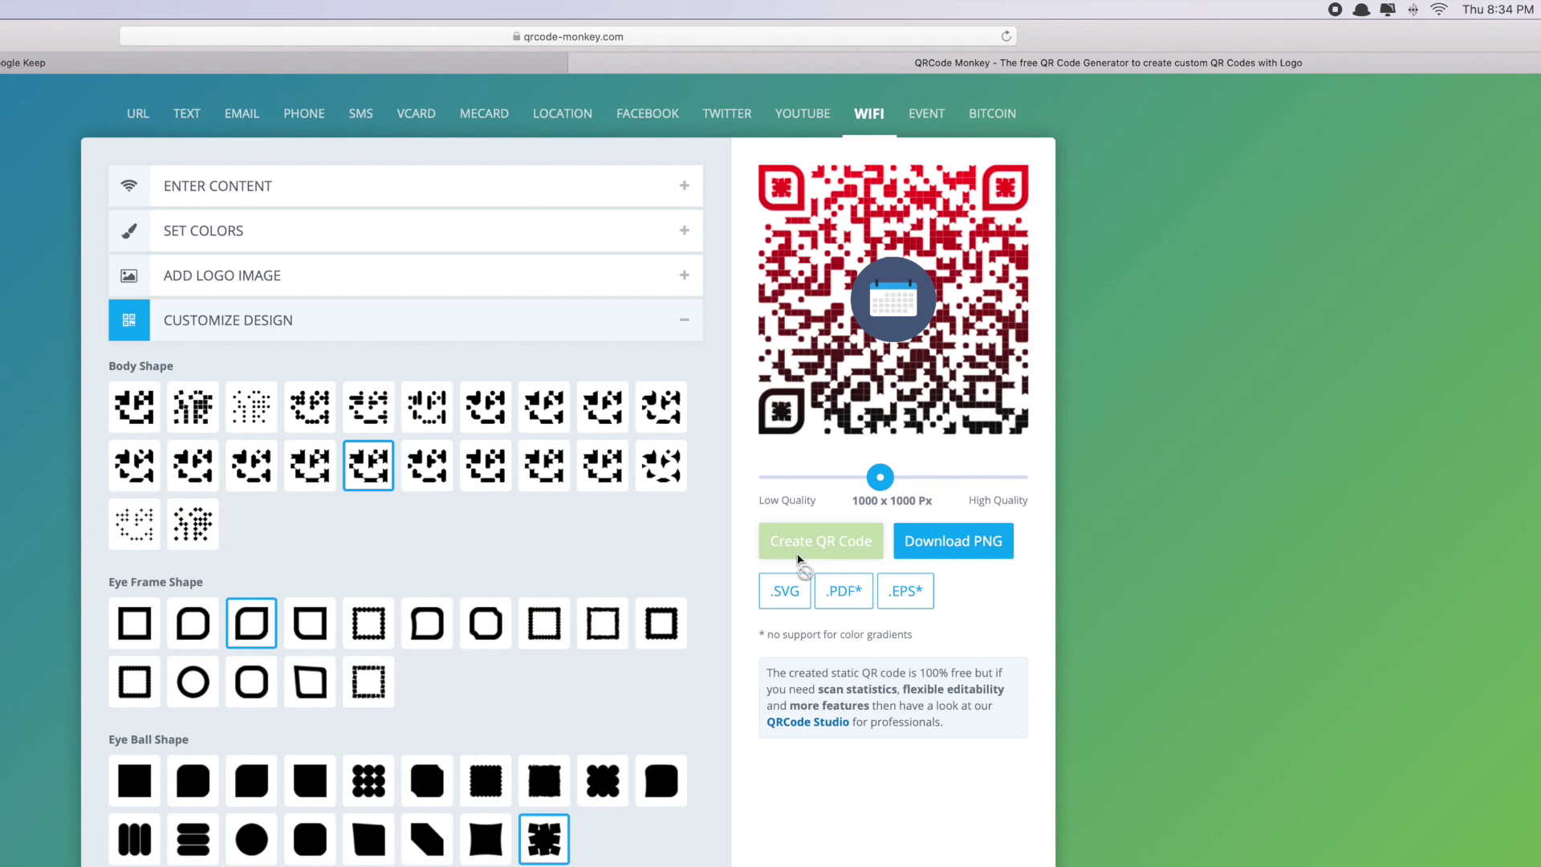
click(981, 547)
click(731, 688)
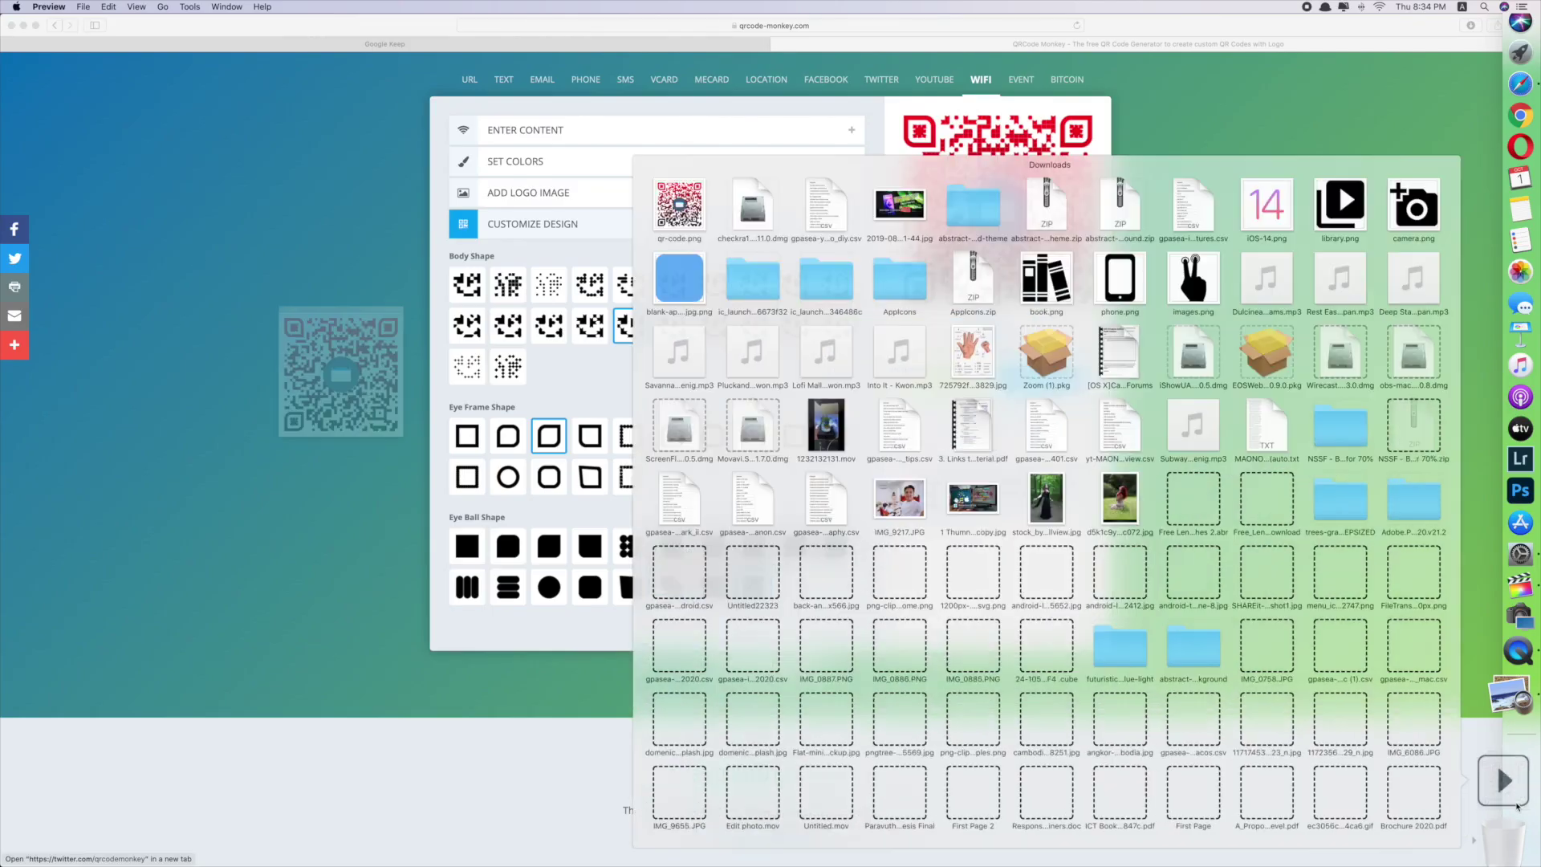
Open qr-code.png in Preview and move its window toward the screen centre.
click(607, 380)
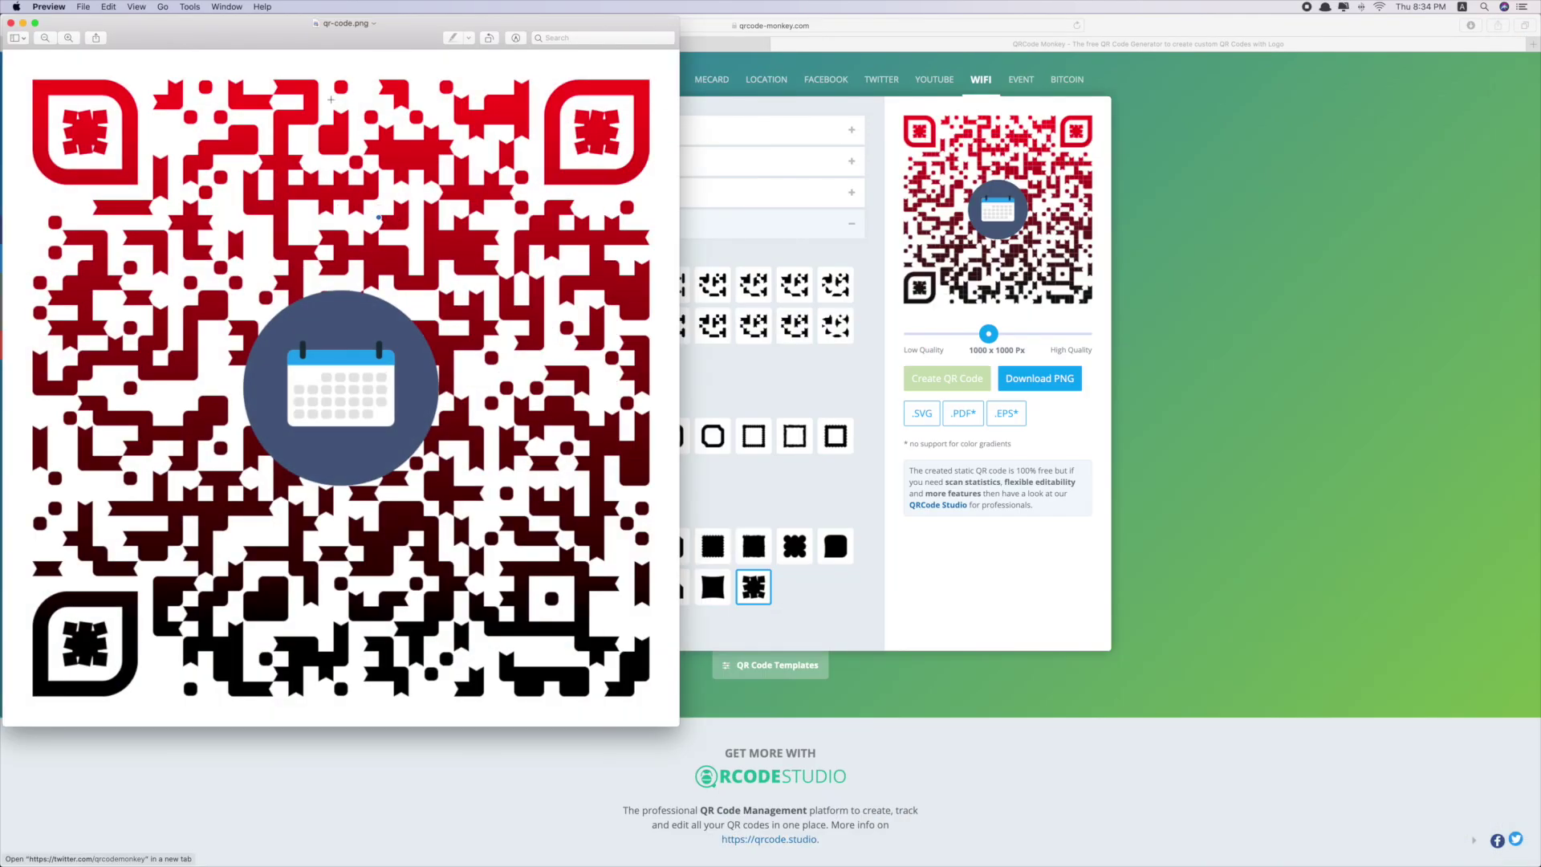
drag(286, 38, 752, 89)
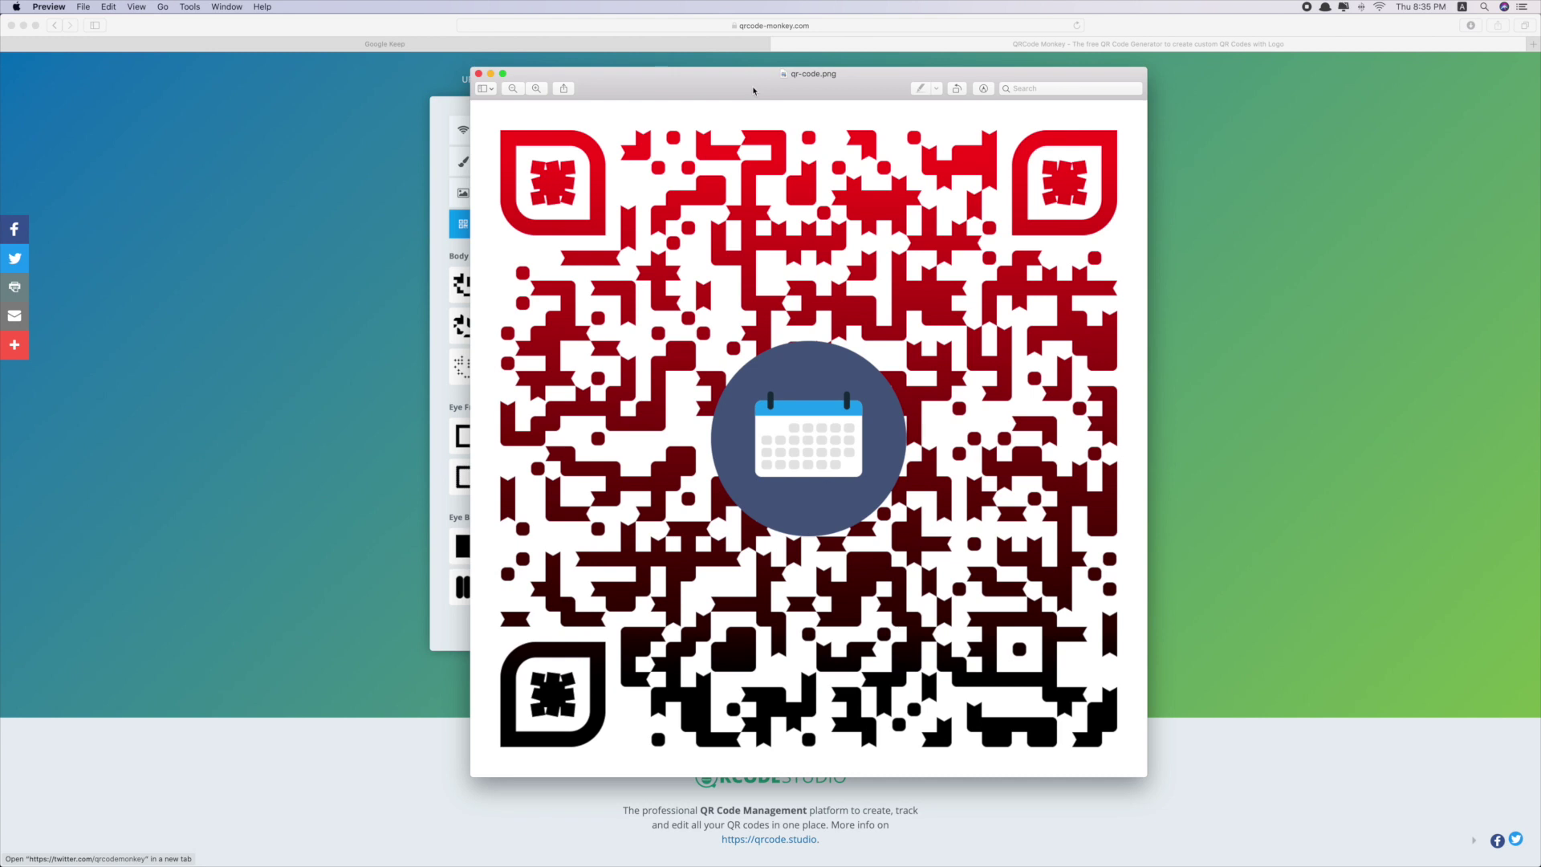
drag(753, 89, 846, 80)
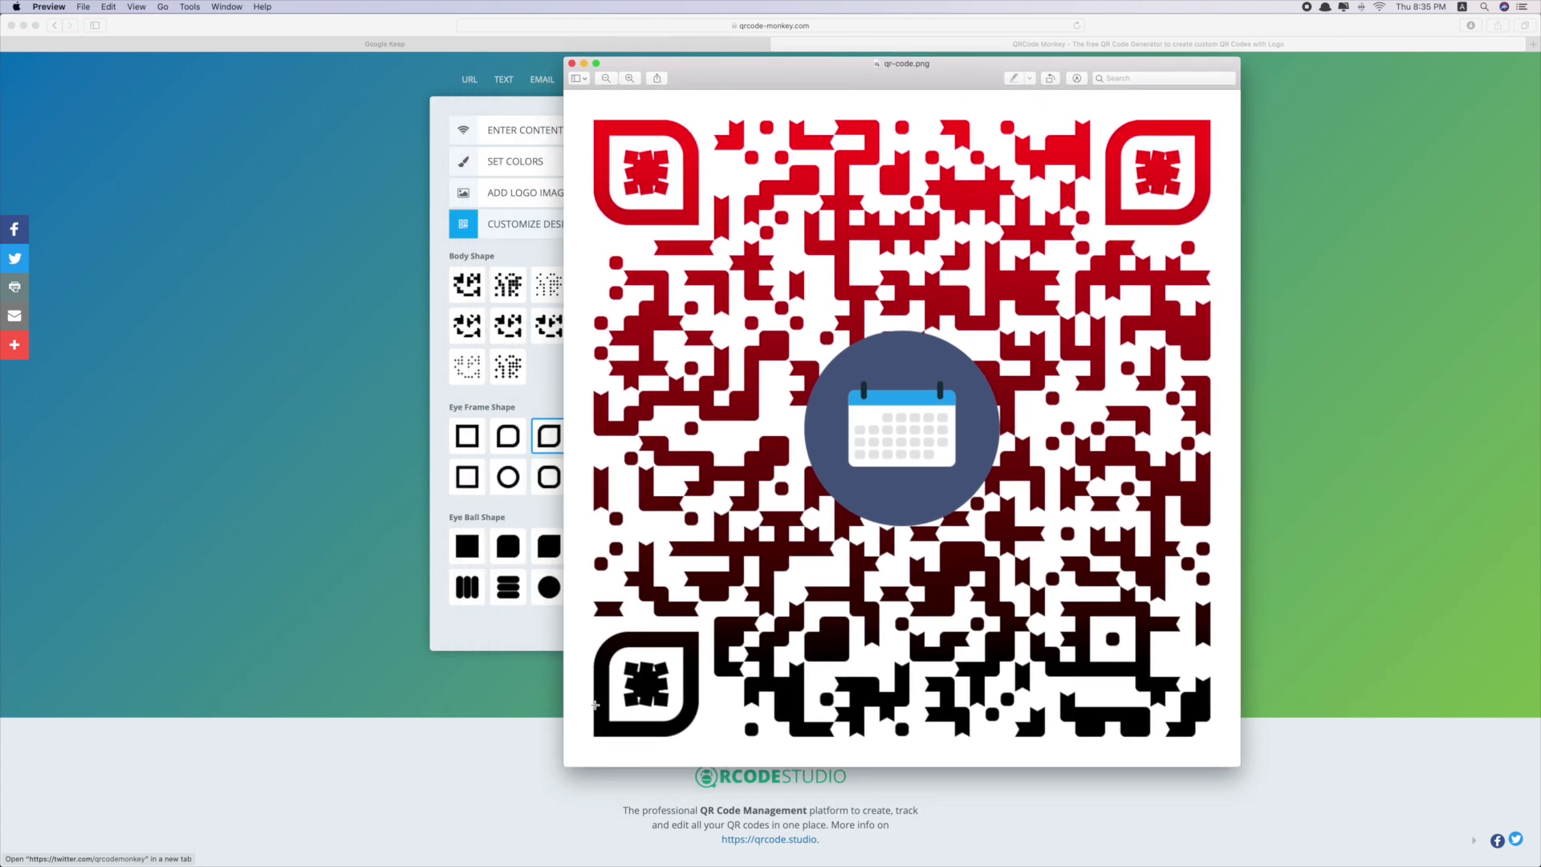